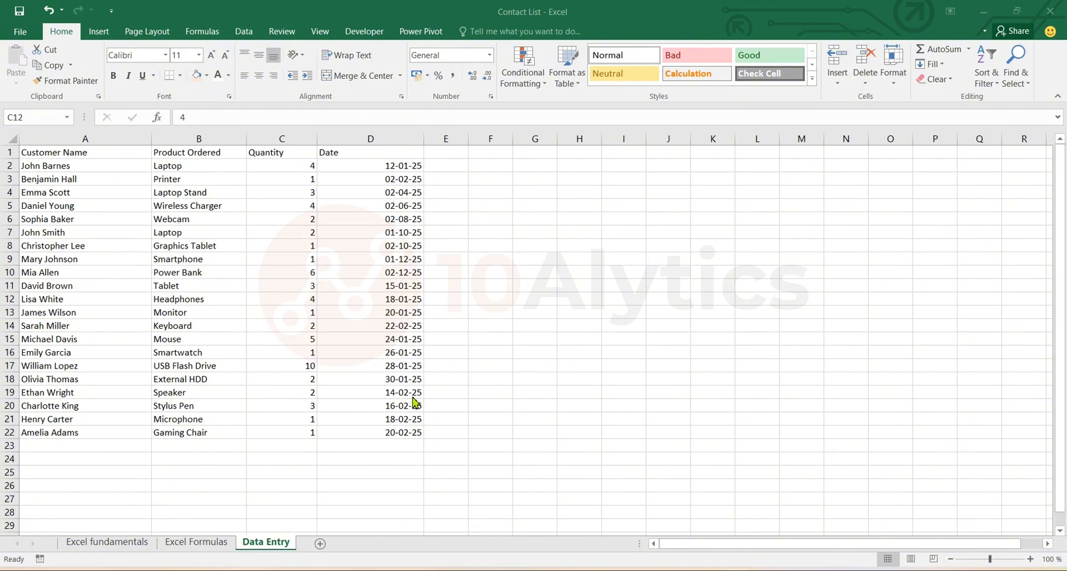
Examine the order list's Customer Name, Product Ordered, Quantity and Date headers and a sample record in row 9.
{"action": "left_click", "coordinate": [226, 227]}
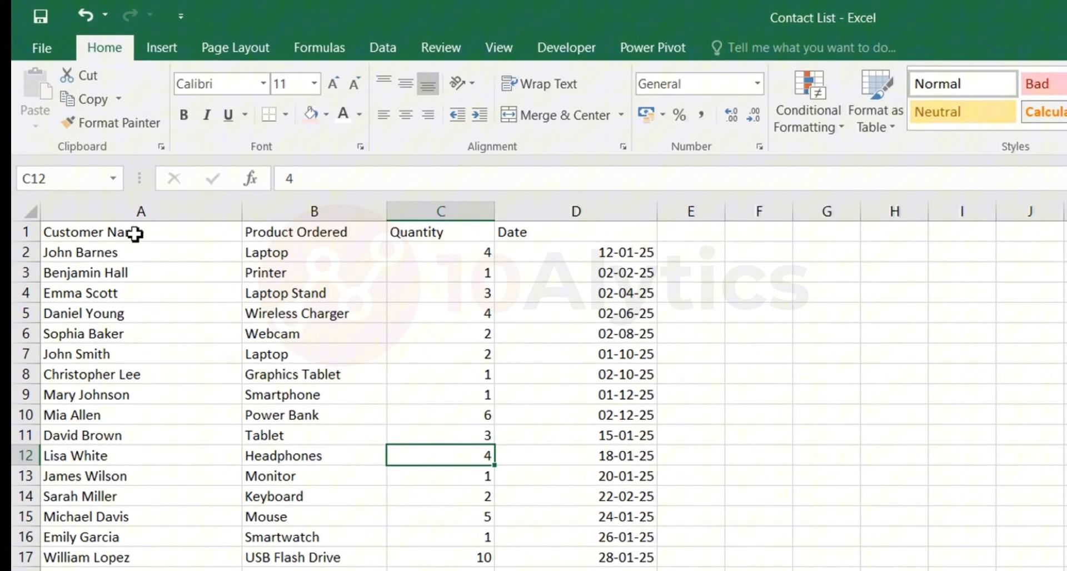
{"action": "left_click", "coordinate": [100, 186]}
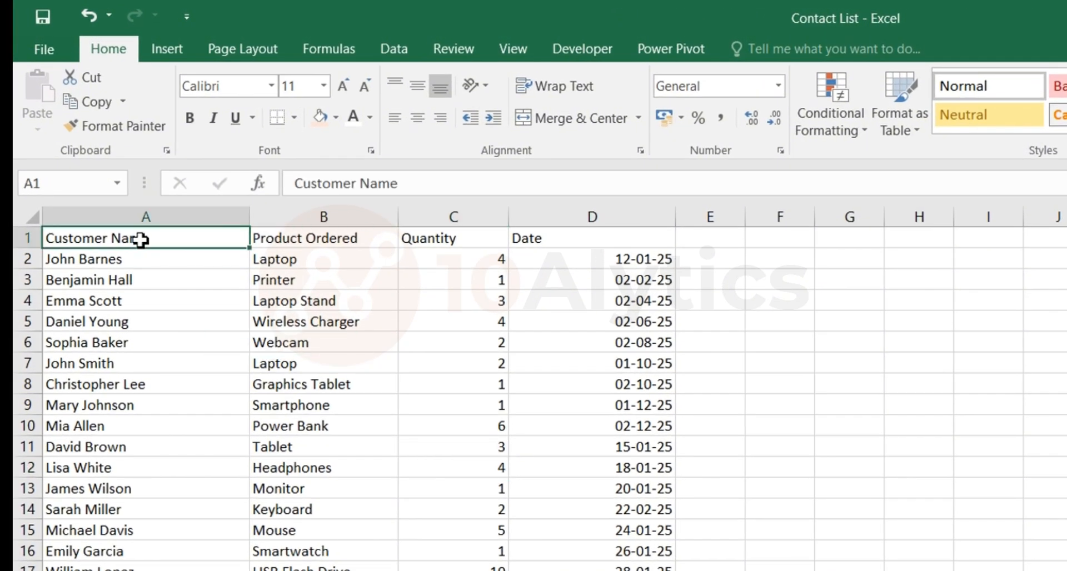
{"action": "left_click", "coordinate": [333, 234]}
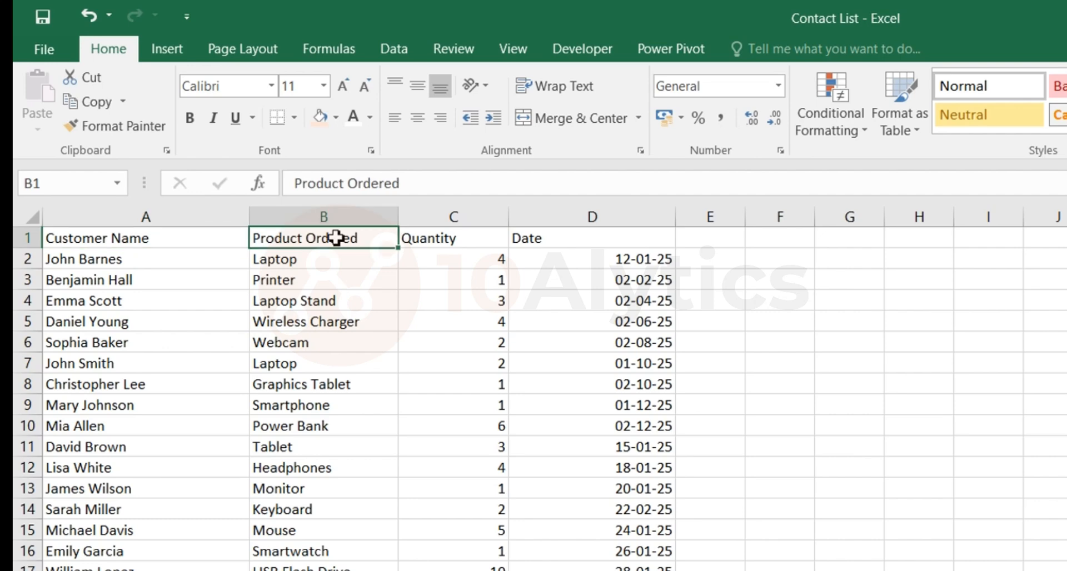
{"action": "left_click", "coordinate": [466, 241]}
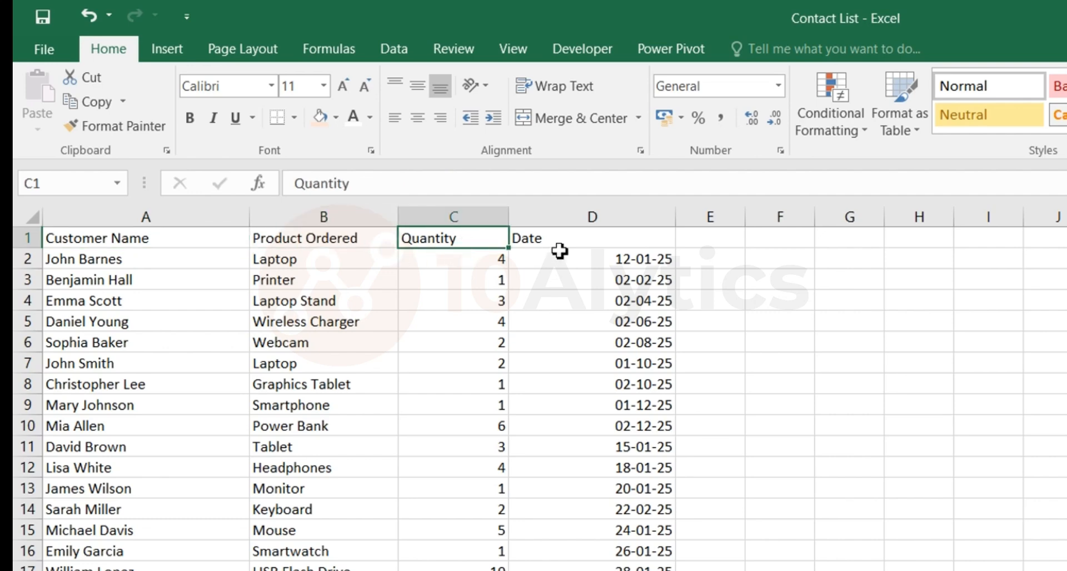
{"action": "left_click", "coordinate": [576, 236]}
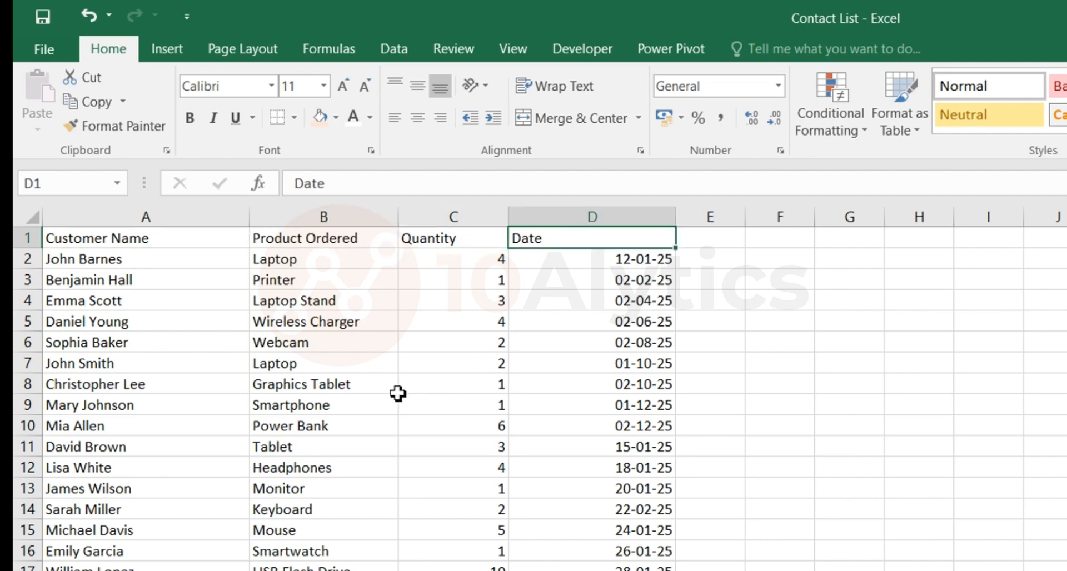
{"action": "left_click", "coordinate": [332, 399]}
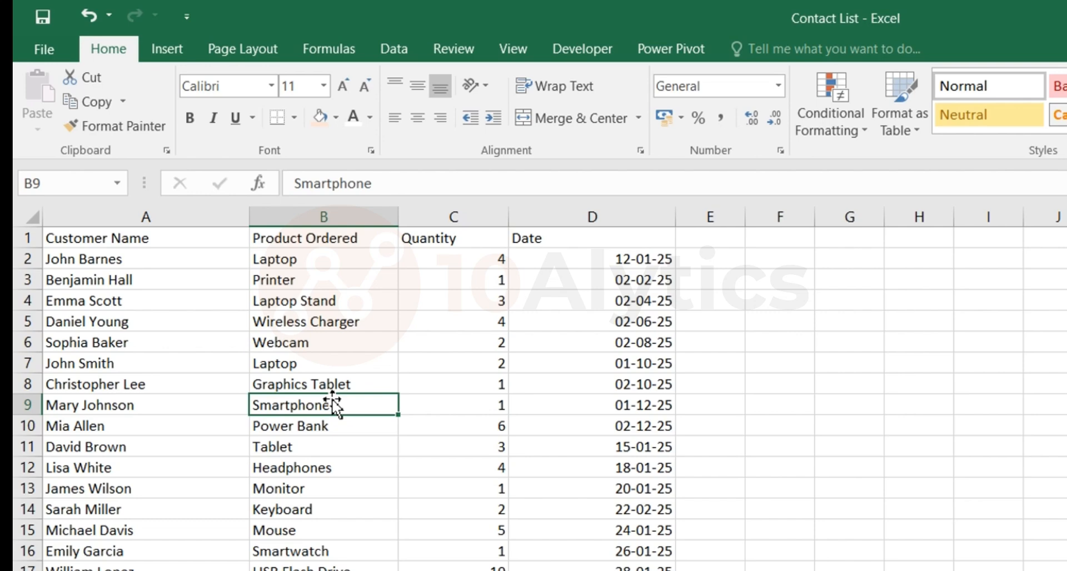
{"action": "left_click", "coordinate": [463, 410]}
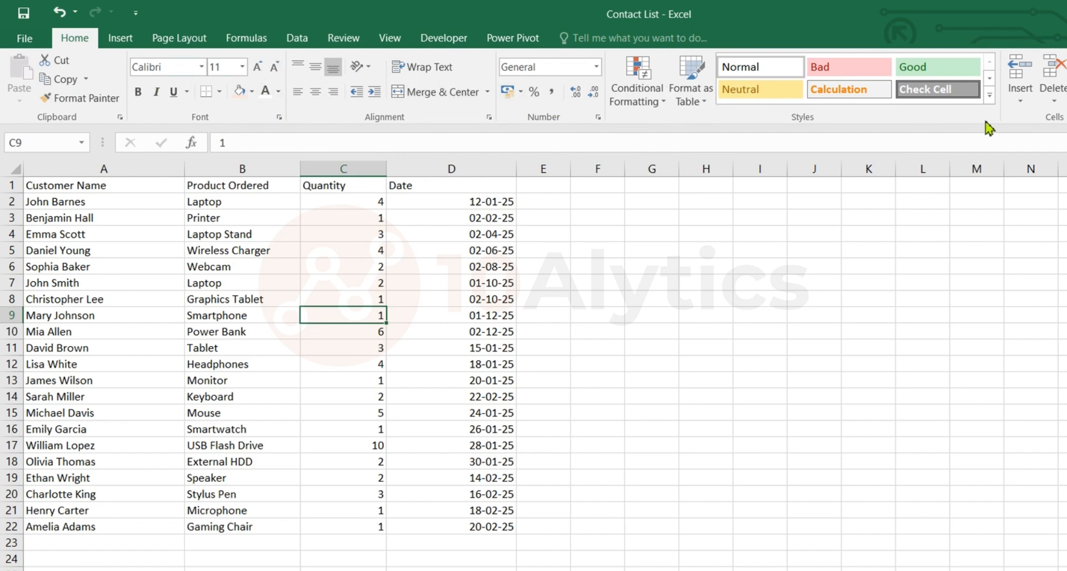
{"action": "left_click", "coordinate": [447, 39]}
{"action": "left_click", "coordinate": [388, 38]}
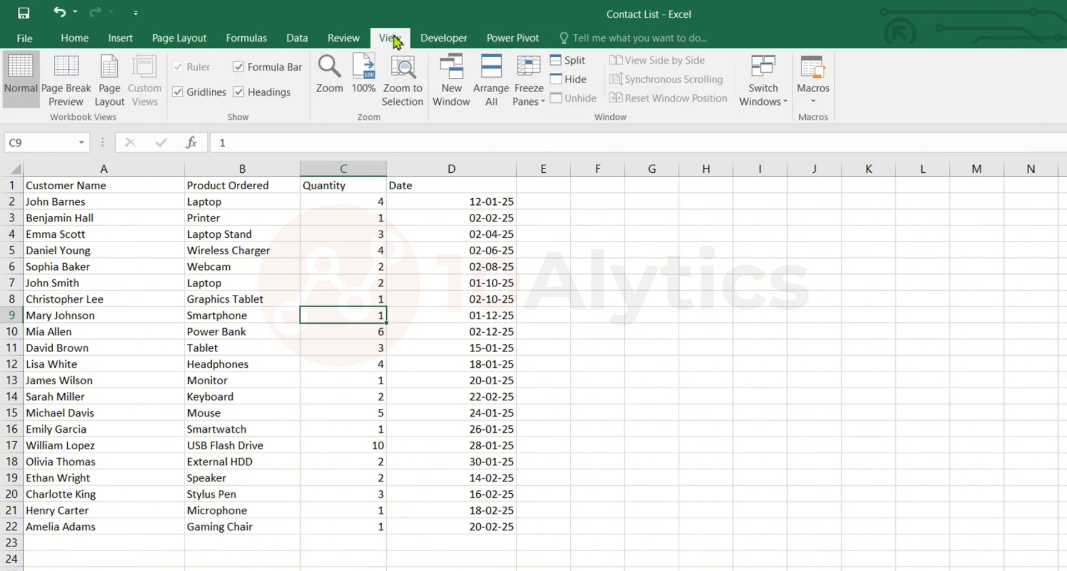
{"action": "left_click", "coordinate": [78, 40]}
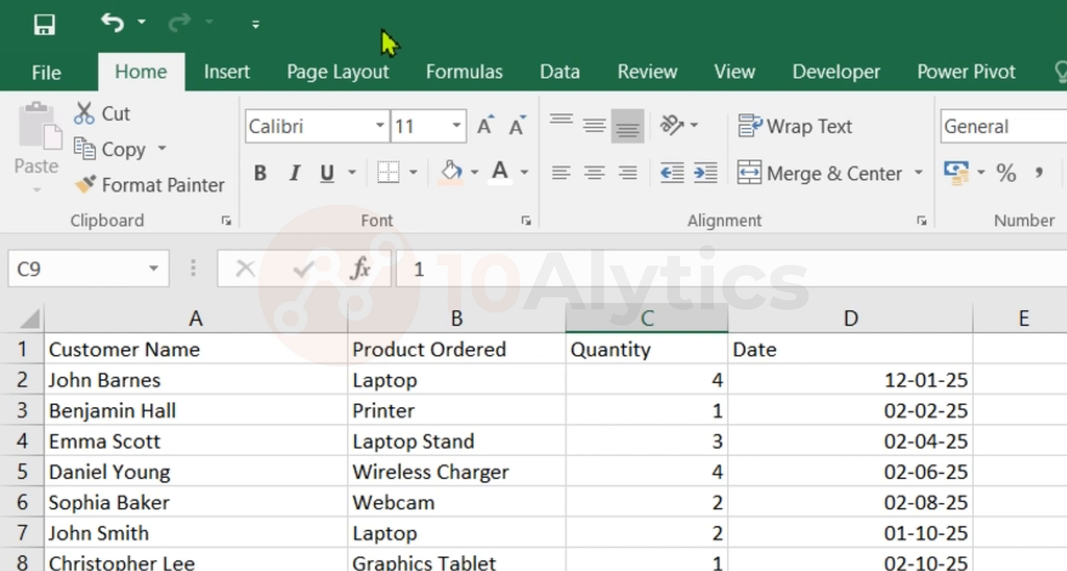
Open the Quick Access Toolbar customization options and list the Commands Not in the Ribbon.
{"action": "left_click", "coordinate": [248, 29]}
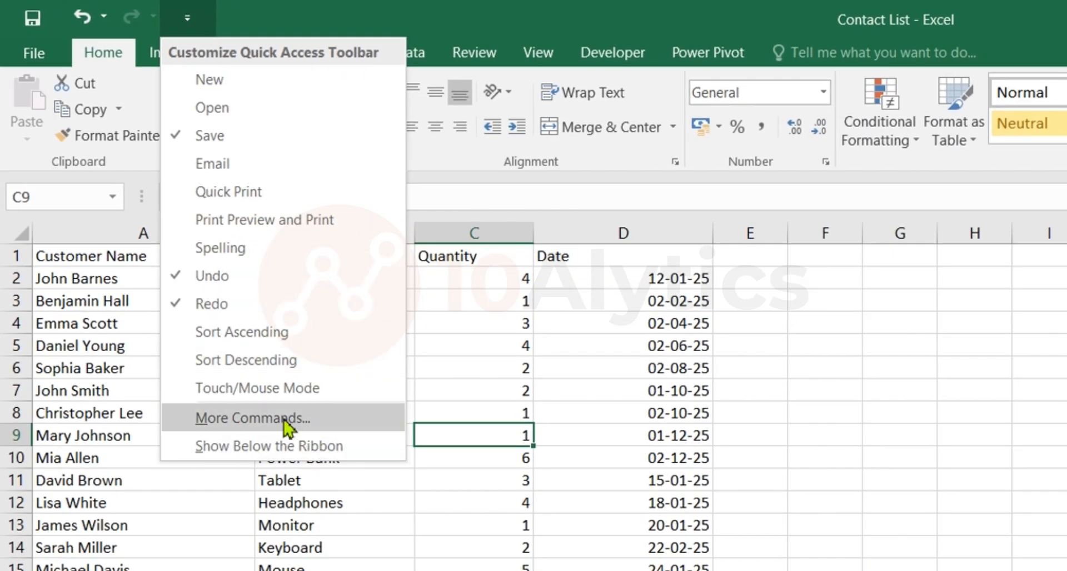
{"action": "left_click", "coordinate": [286, 425]}
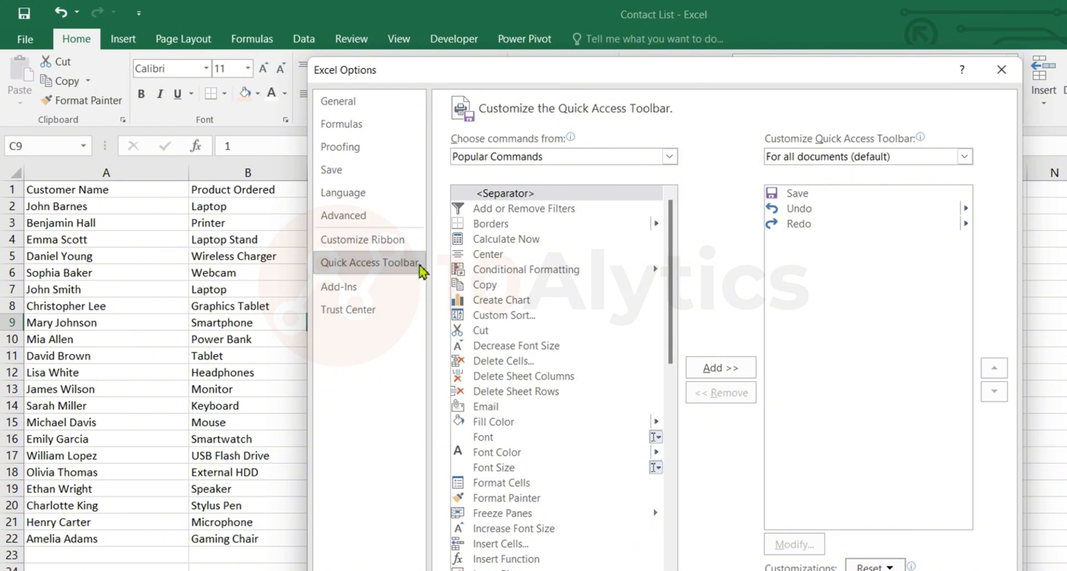
{"action": "left_click", "coordinate": [670, 157]}
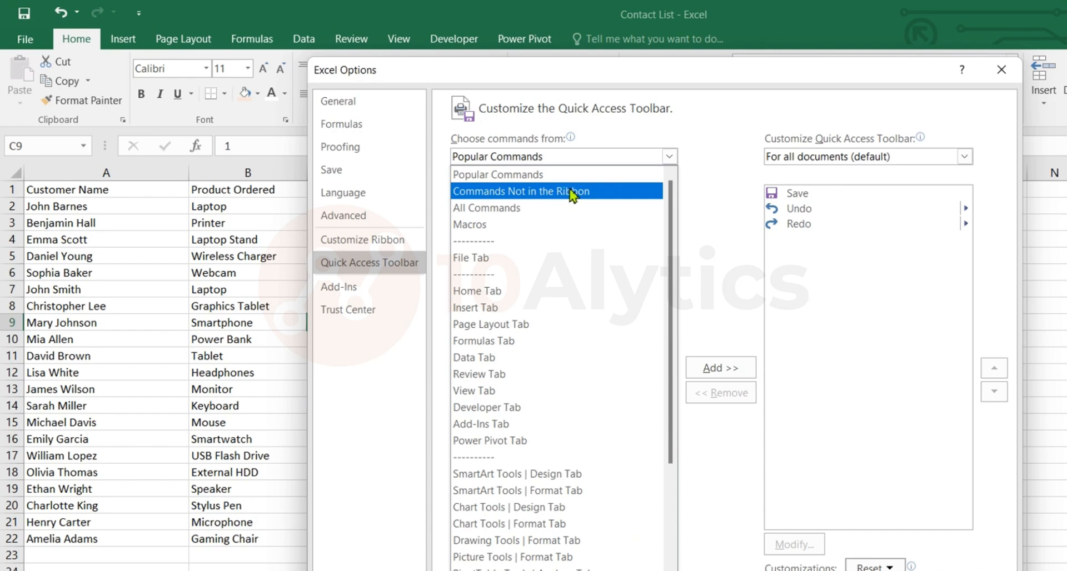
{"action": "left_click", "coordinate": [570, 192]}
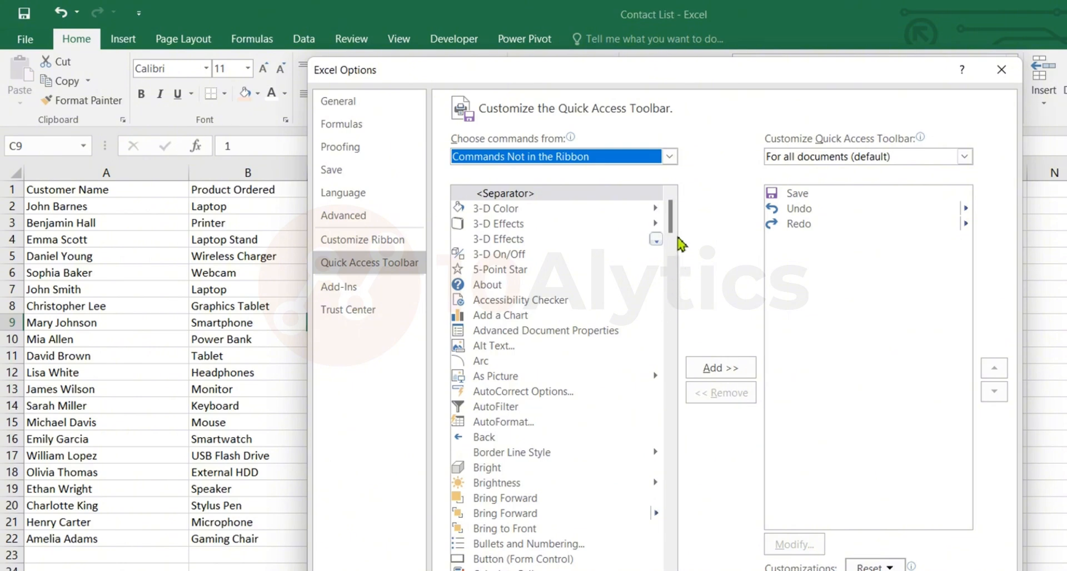
Add the Form command to the Quick Access Toolbar for all documents and apply the options.
{"action": "left_click_drag", "start_coordinate": [672, 225], "coordinate": [674, 291]}
{"action": "scroll", "coordinate": [526, 445], "scroll_direction": "down", "scroll_amount": 5}
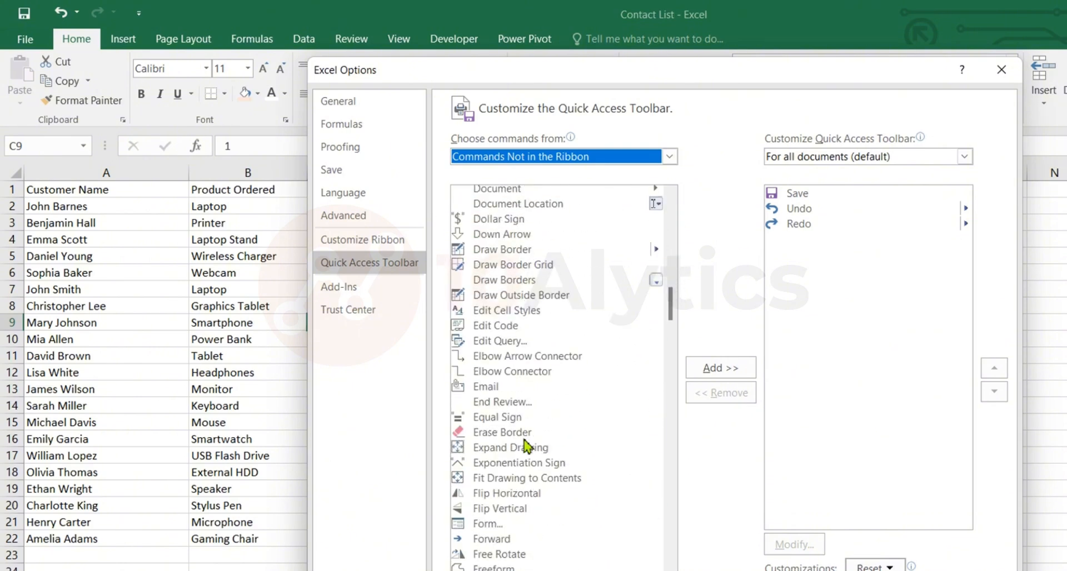
{"action": "scroll", "coordinate": [527, 447], "scroll_direction": "down", "scroll_amount": 4}
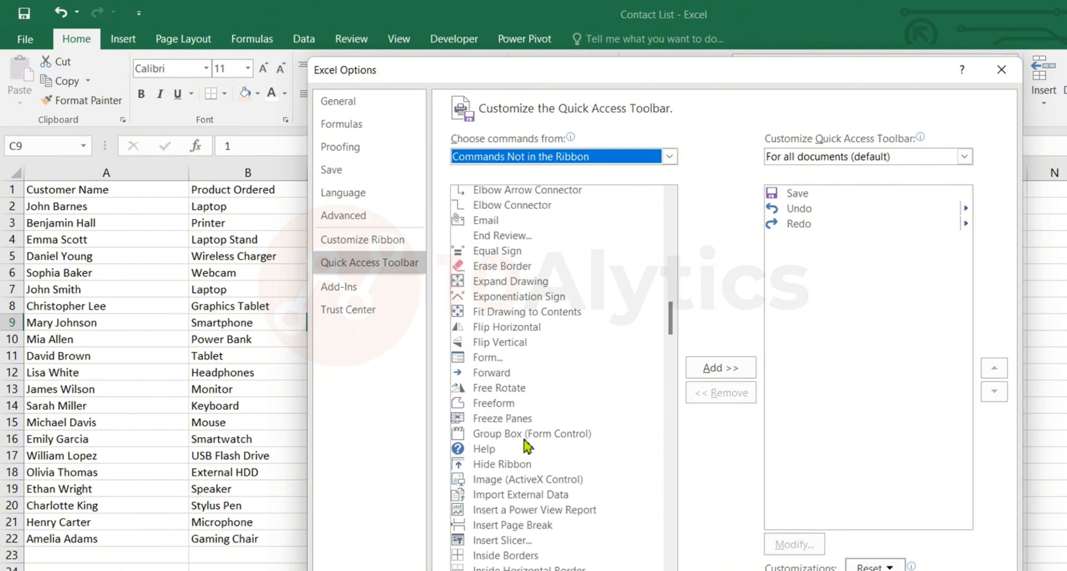
{"action": "left_click", "coordinate": [499, 358]}
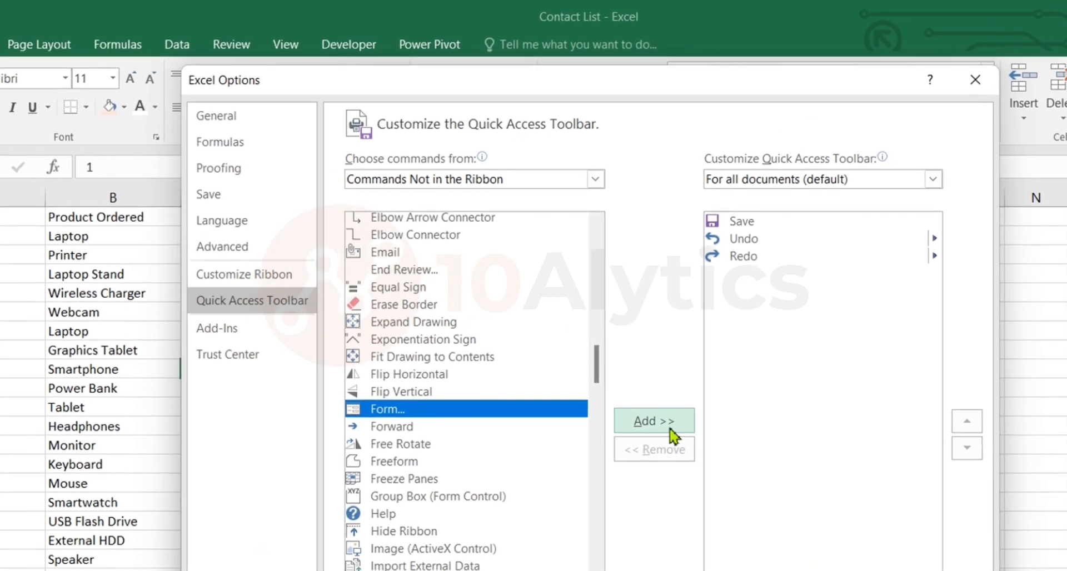
{"action": "left_click", "coordinate": [629, 439]}
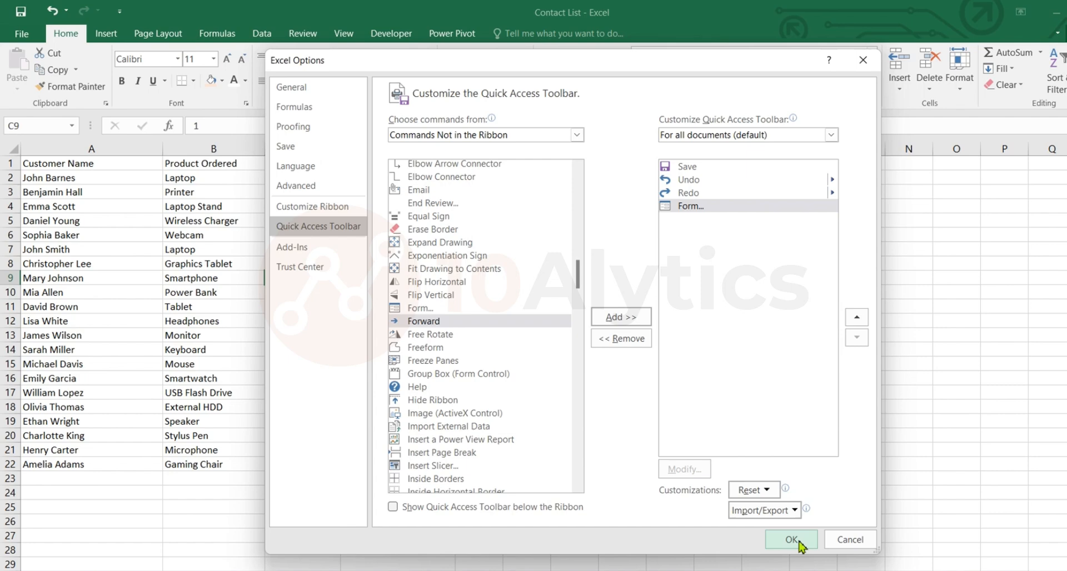
{"action": "left_click", "coordinate": [799, 543]}
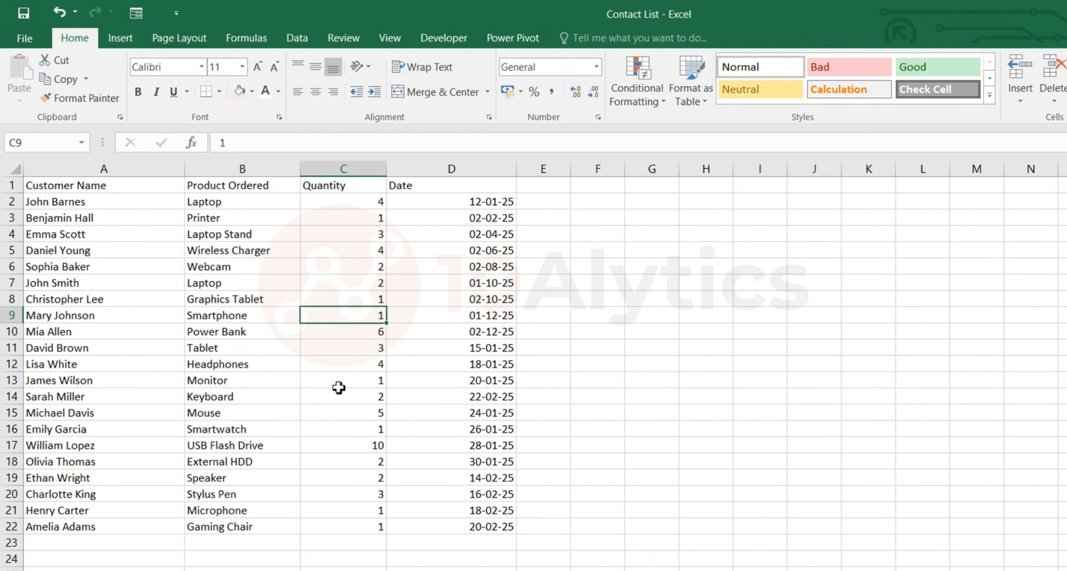
{"action": "key", "text": "Down"}
{"action": "key", "text": "Down"}
{"action": "key", "text": "Down"}
{"action": "key", "text": "Down"}
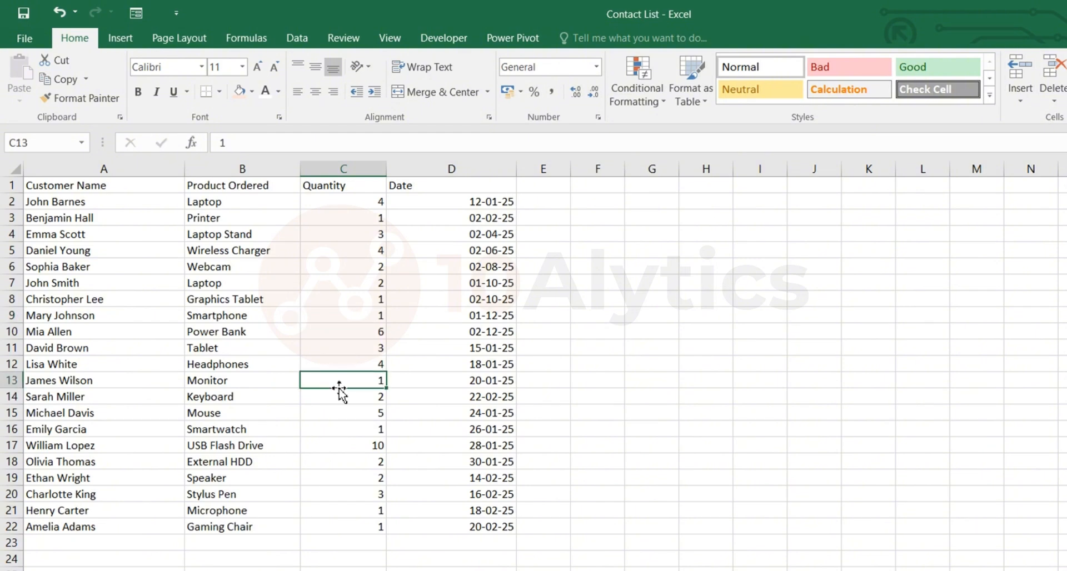
{"action": "left_click", "coordinate": [339, 350]}
{"action": "left_click_drag", "start_coordinate": [45, 185], "coordinate": [480, 549]}
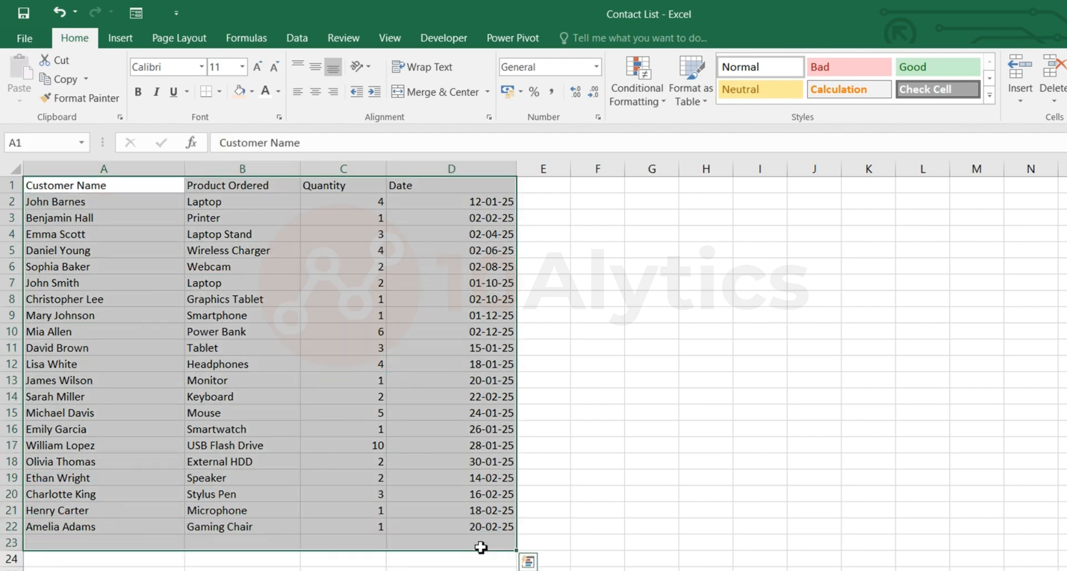
{"action": "left_click", "coordinate": [370, 412]}
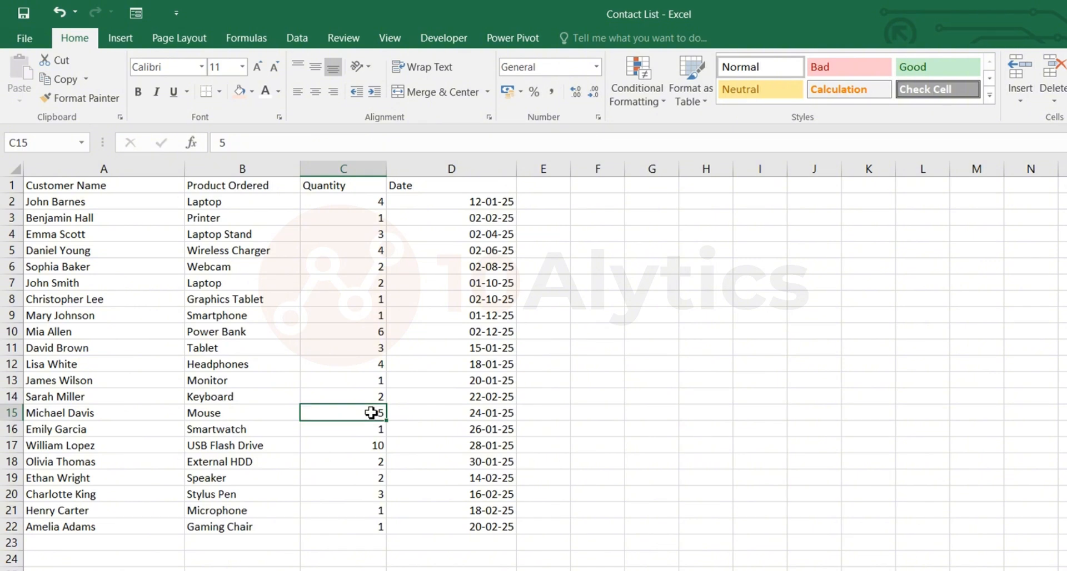
{"action": "key", "text": "ctrl+a"}
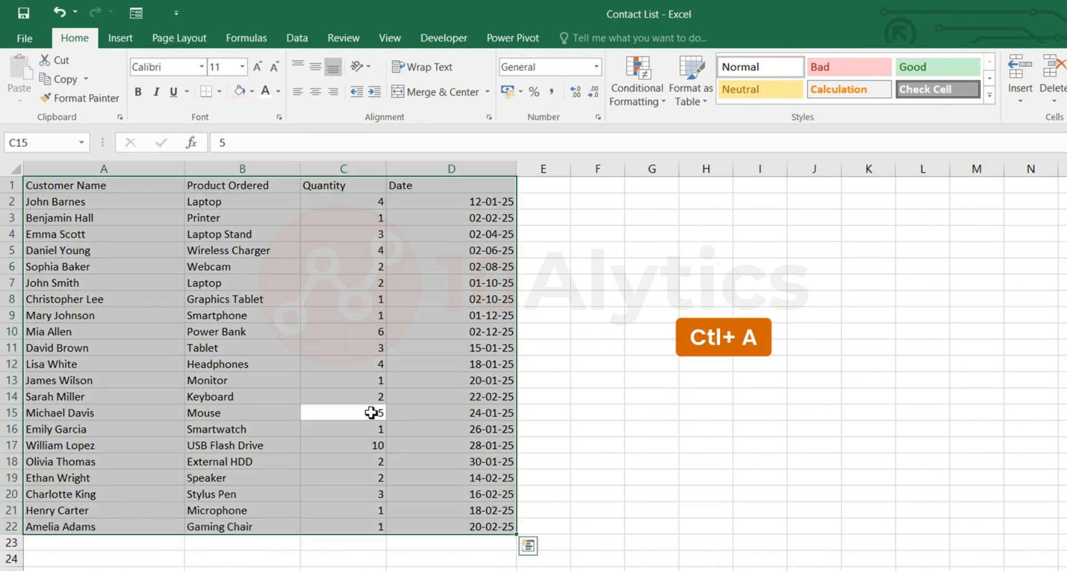
{"action": "key", "text": "ctrl+q"}
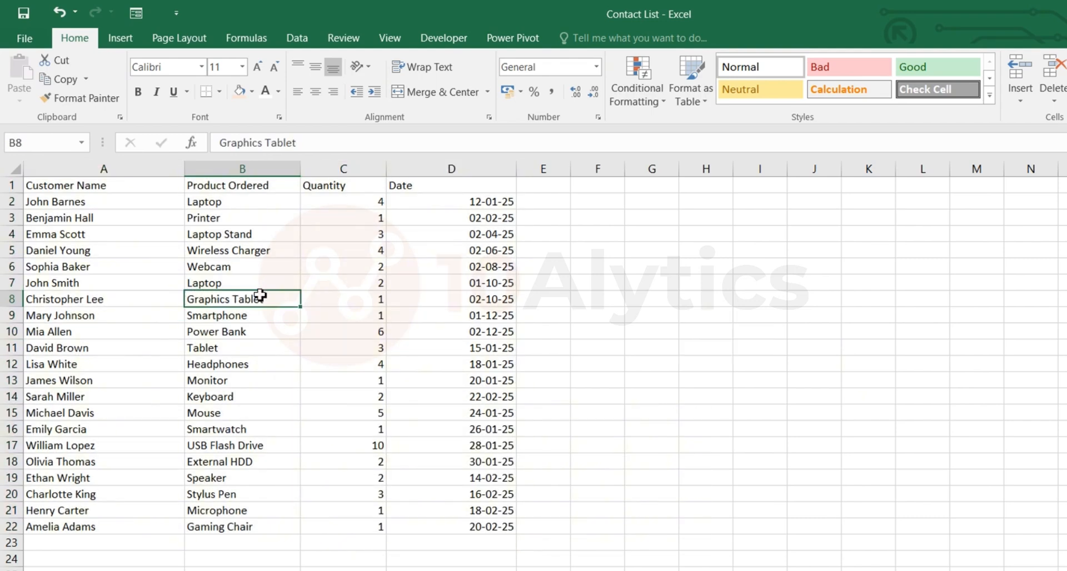
Convert the whole data range A1:D22 into a table with headers.
{"action": "key", "text": "ctrl+a"}
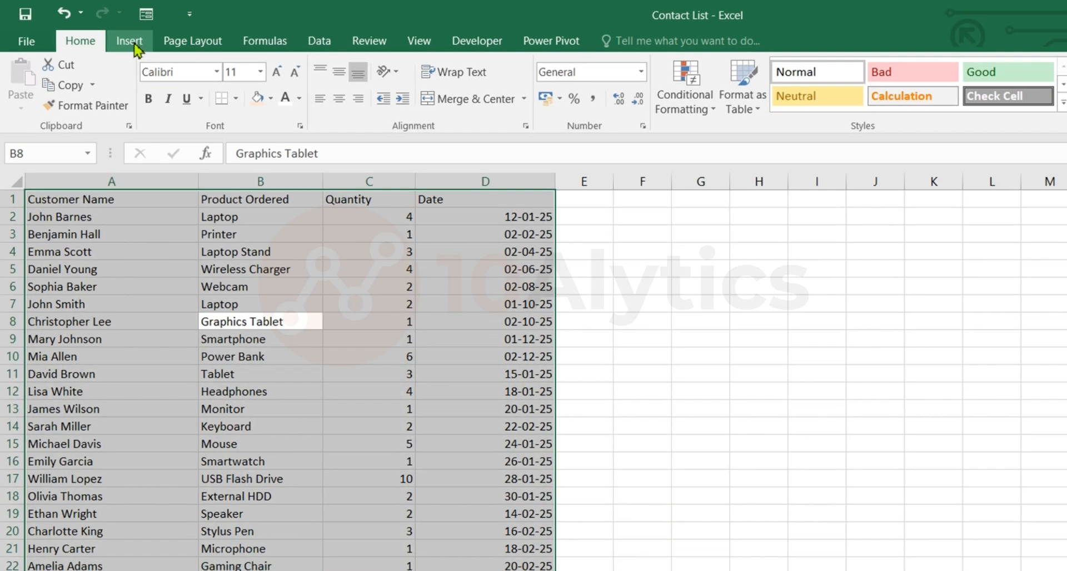
{"action": "left_click", "coordinate": [120, 38]}
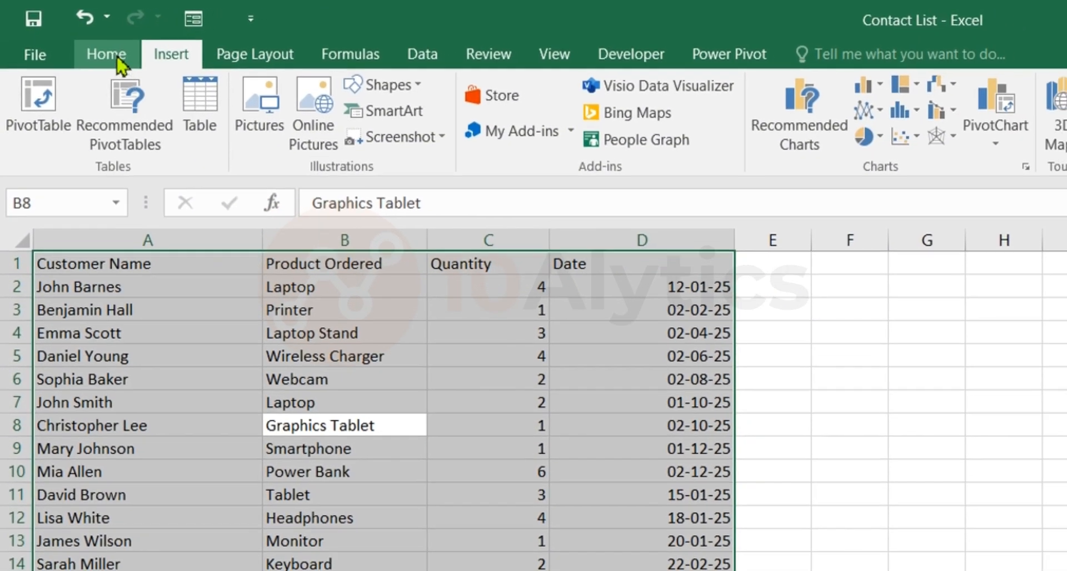
{"action": "left_click", "coordinate": [117, 59]}
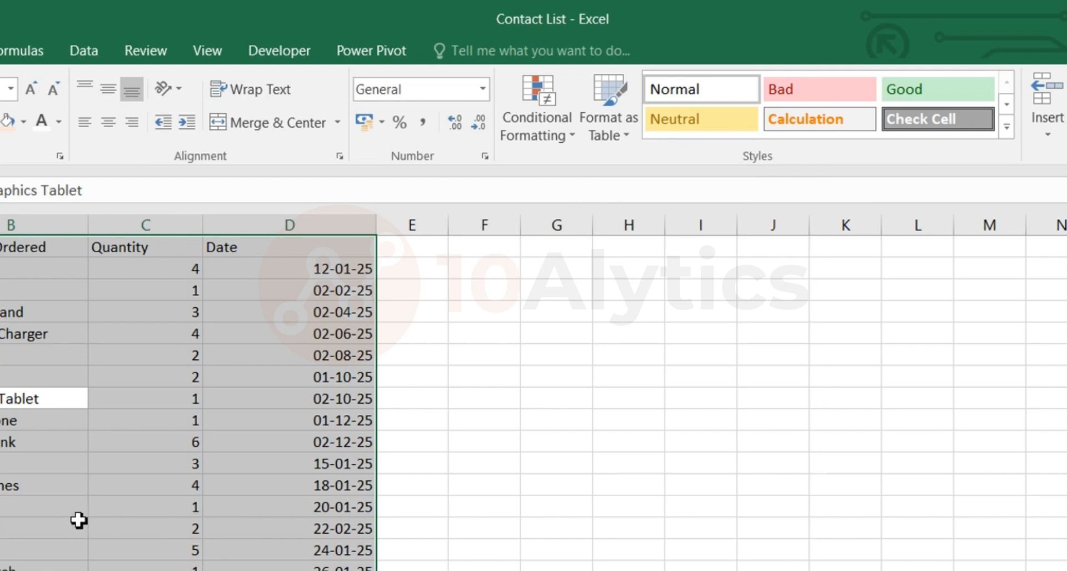
{"action": "key", "text": "ctrl+t"}
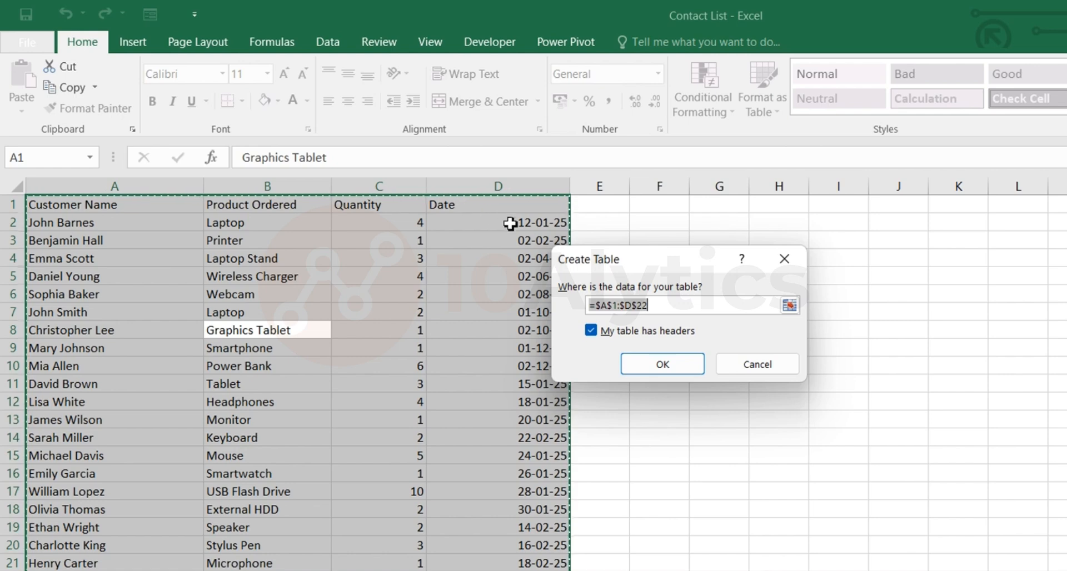
{"action": "left_click", "coordinate": [664, 365]}
{"action": "left_click", "coordinate": [212, 328]}
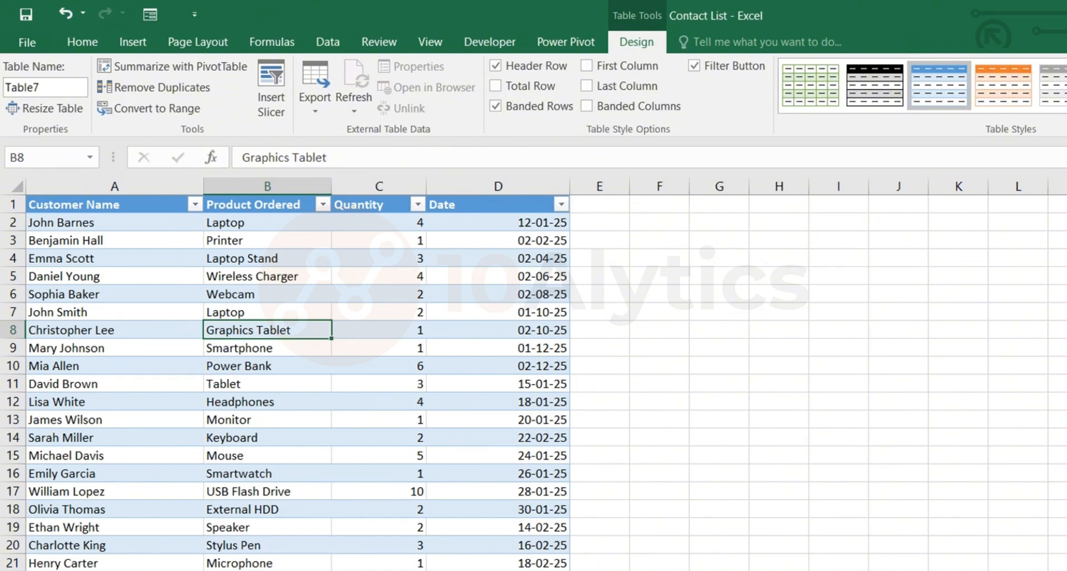
Open the data entry form for the table and move it lower so the header row is uncovered.
{"action": "scroll", "coordinate": [533, 374], "scroll_direction": "up", "scroll_amount": 5}
{"action": "scroll", "coordinate": [410, 562], "scroll_direction": "up", "scroll_amount": 2}
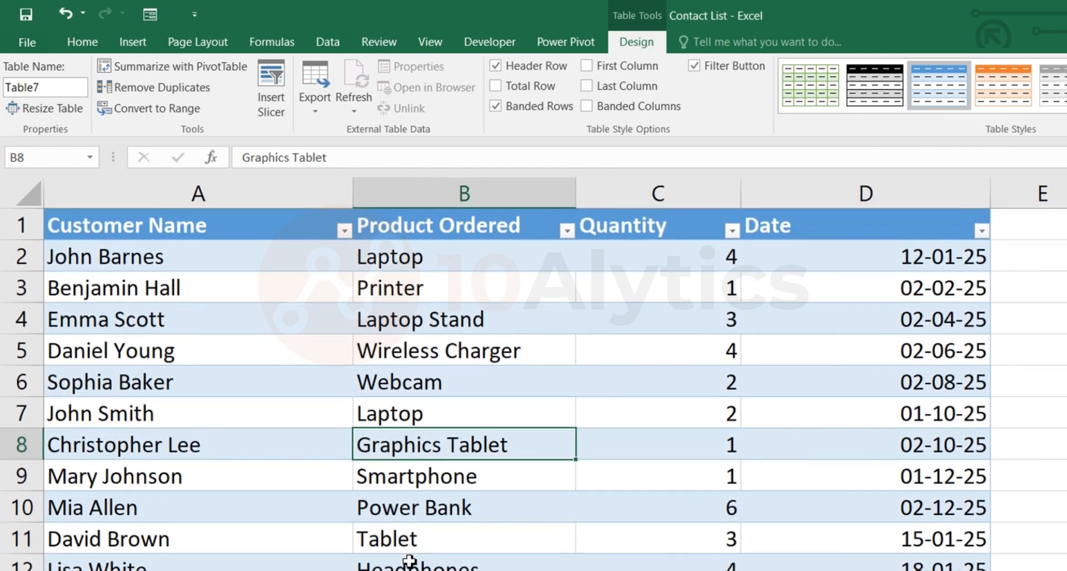
{"action": "left_click", "coordinate": [269, 327]}
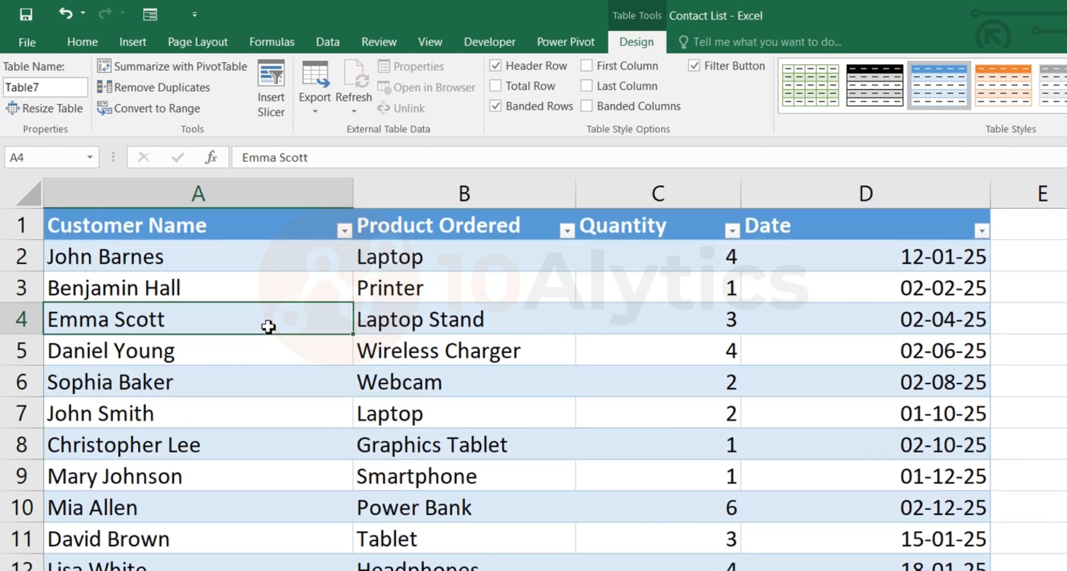
{"action": "left_click", "coordinate": [145, 18]}
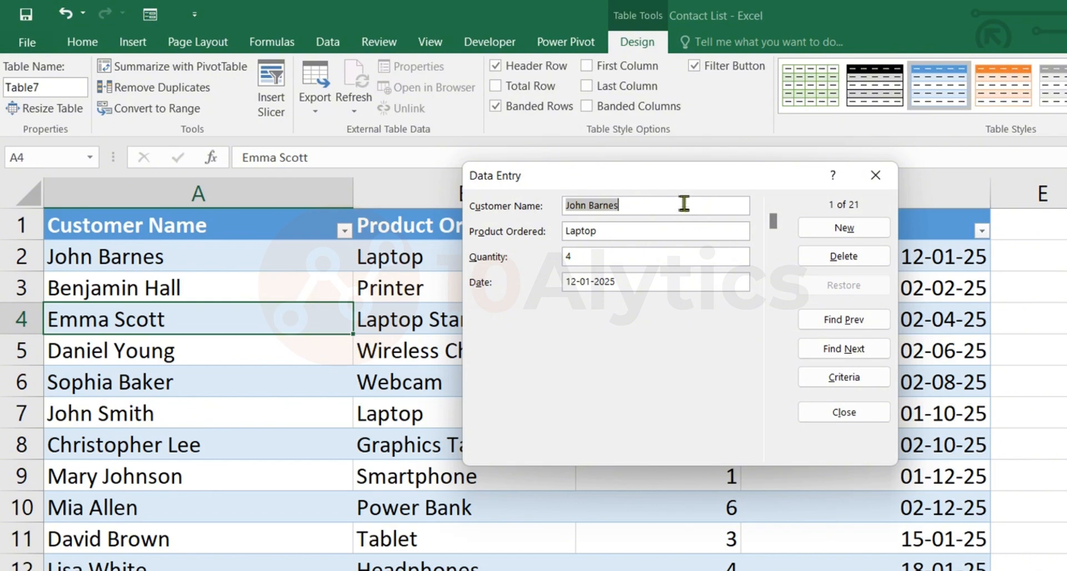
{"action": "left_click_drag", "start_coordinate": [685, 183], "coordinate": [699, 268]}
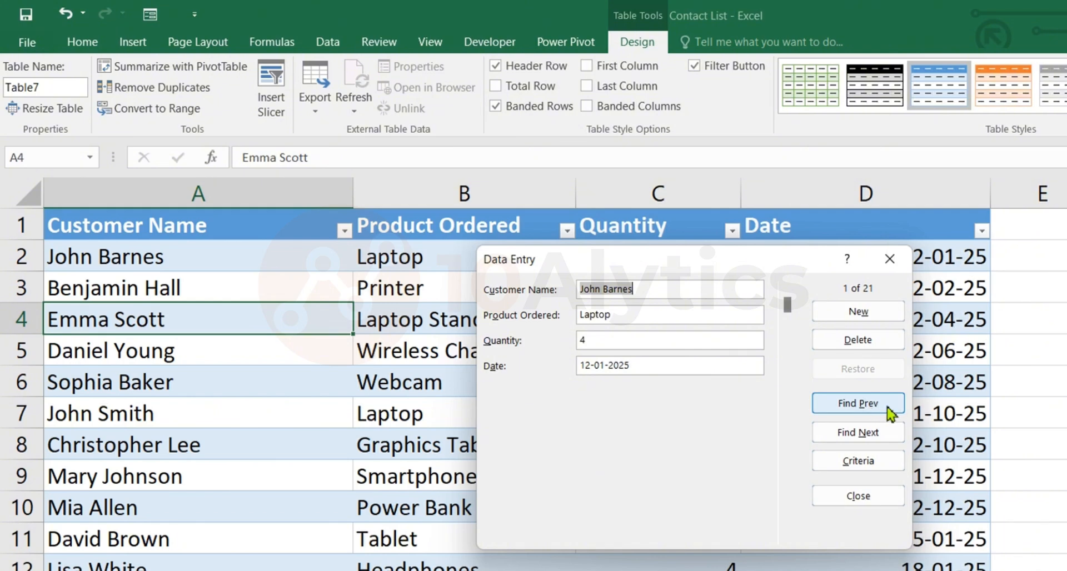
Browse the records in the data entry form, going forward three records and back one.
{"action": "left_click", "coordinate": [867, 438]}
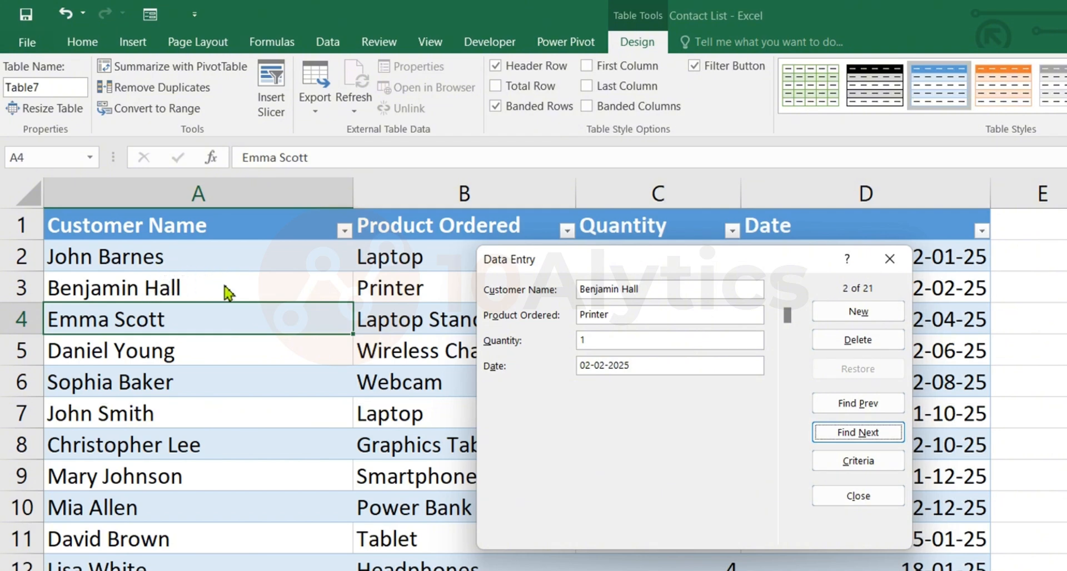
{"action": "left_click", "coordinate": [868, 437]}
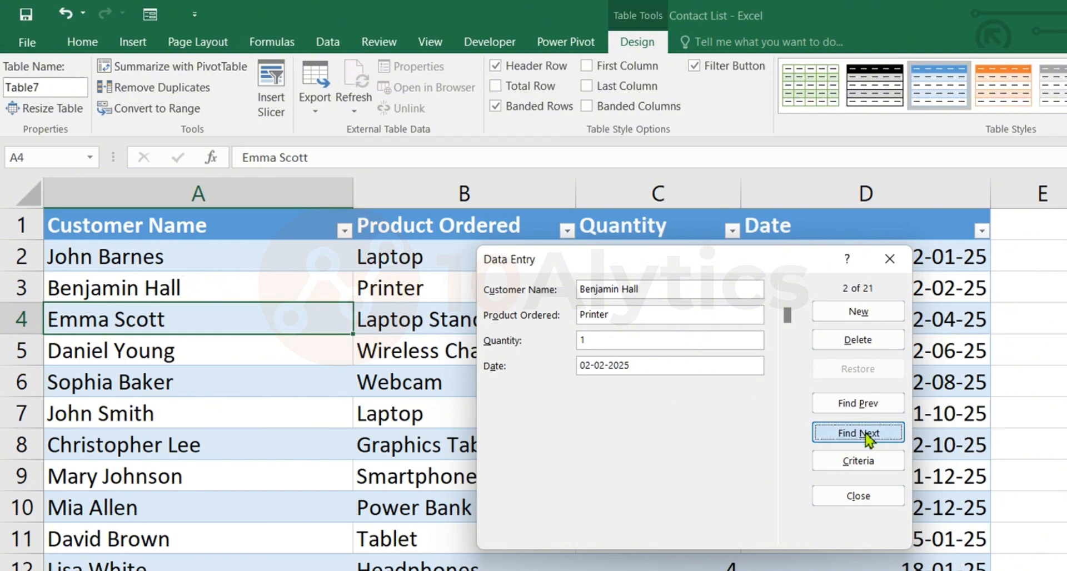
{"action": "left_click", "coordinate": [869, 436]}
{"action": "left_click", "coordinate": [862, 411]}
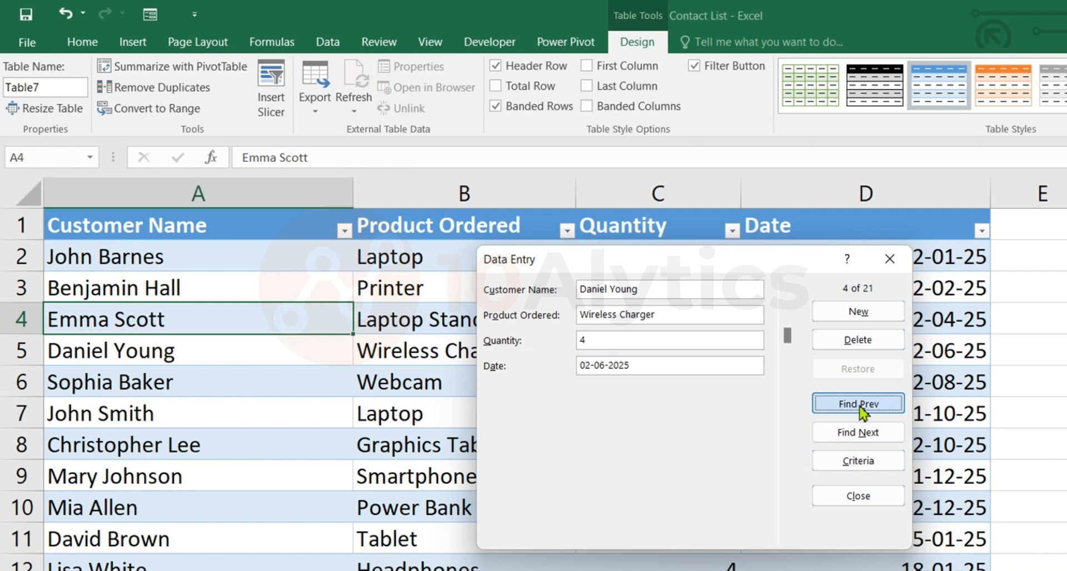
Go to the USB Flash Drive record in the data entry form, delete it permanently, and close the form.
{"action": "left_click", "coordinate": [862, 410]}
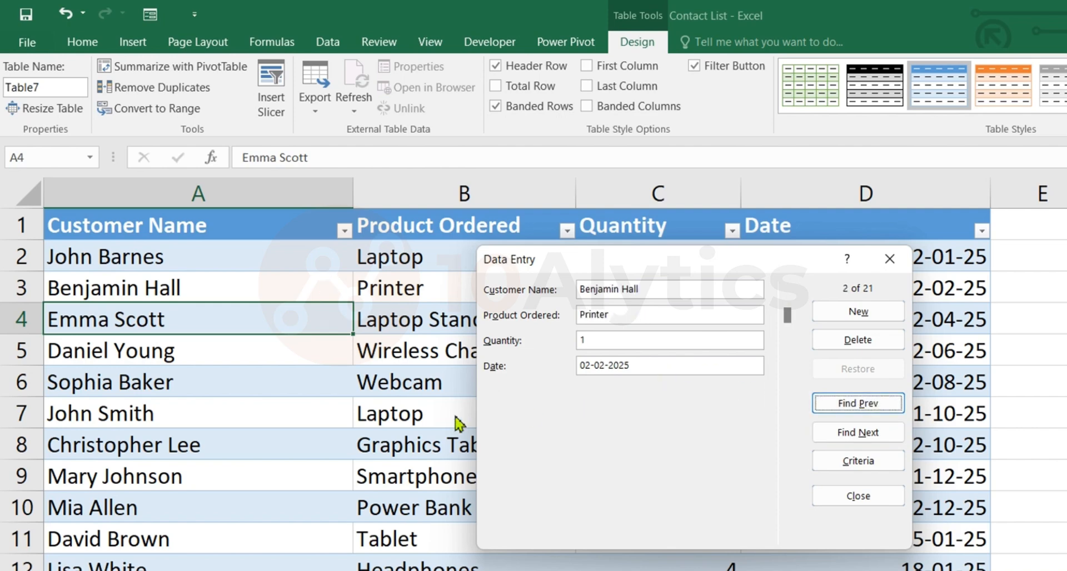
{"action": "left_click_drag", "start_coordinate": [789, 324], "coordinate": [789, 462]}
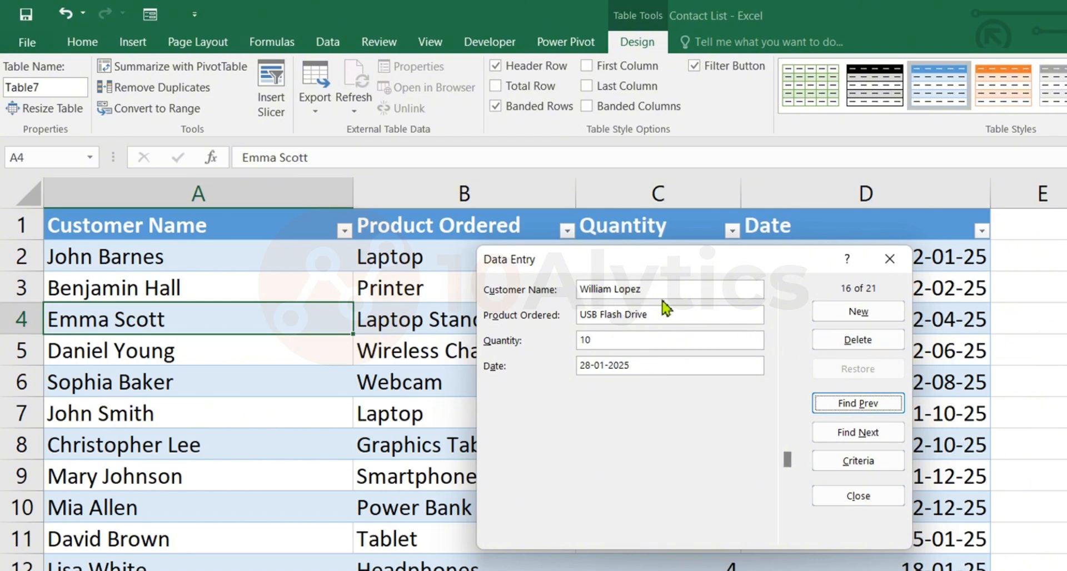
{"action": "left_click", "coordinate": [855, 350]}
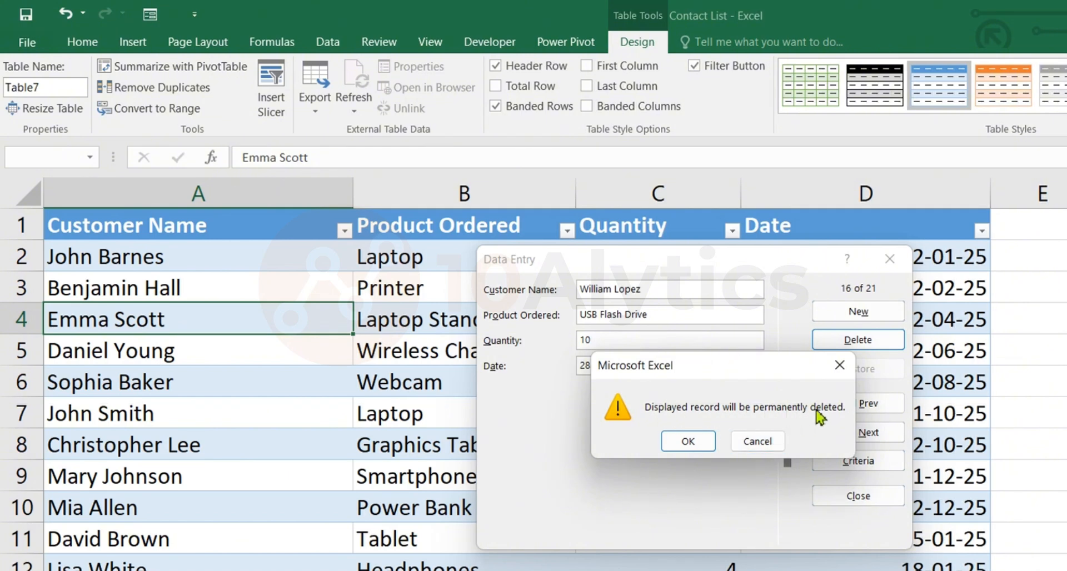
{"action": "left_click", "coordinate": [688, 442]}
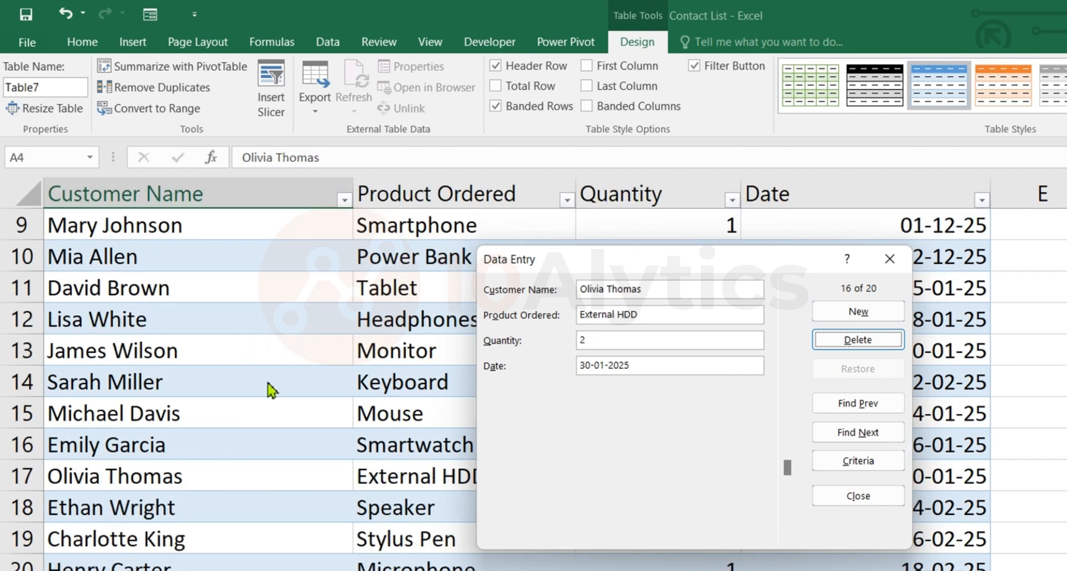
{"action": "left_click", "coordinate": [858, 496]}
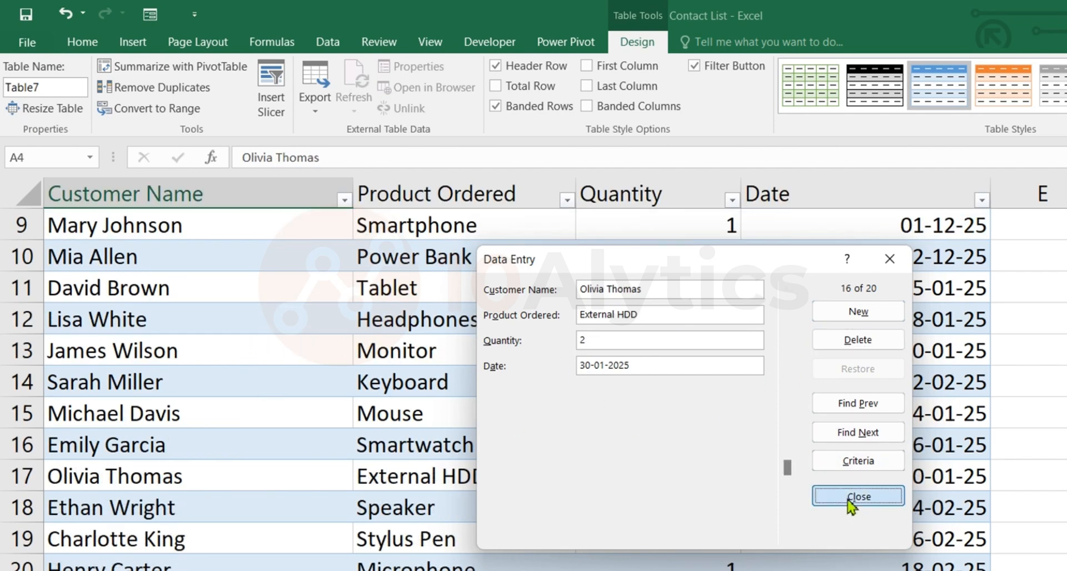
{"action": "scroll", "coordinate": [447, 424], "scroll_direction": "up", "scroll_amount": 3}
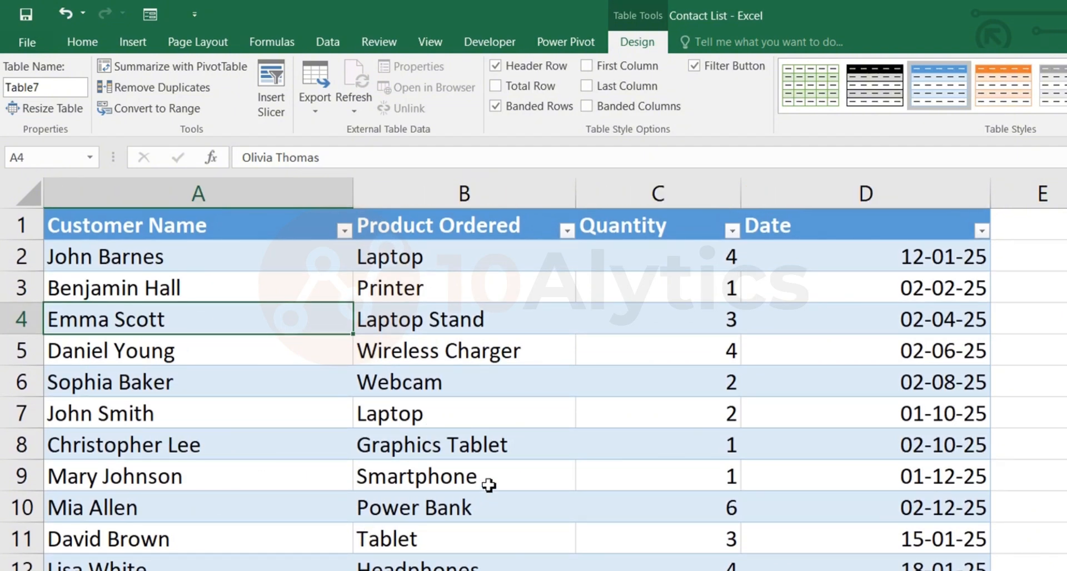
{"action": "left_click", "coordinate": [519, 459]}
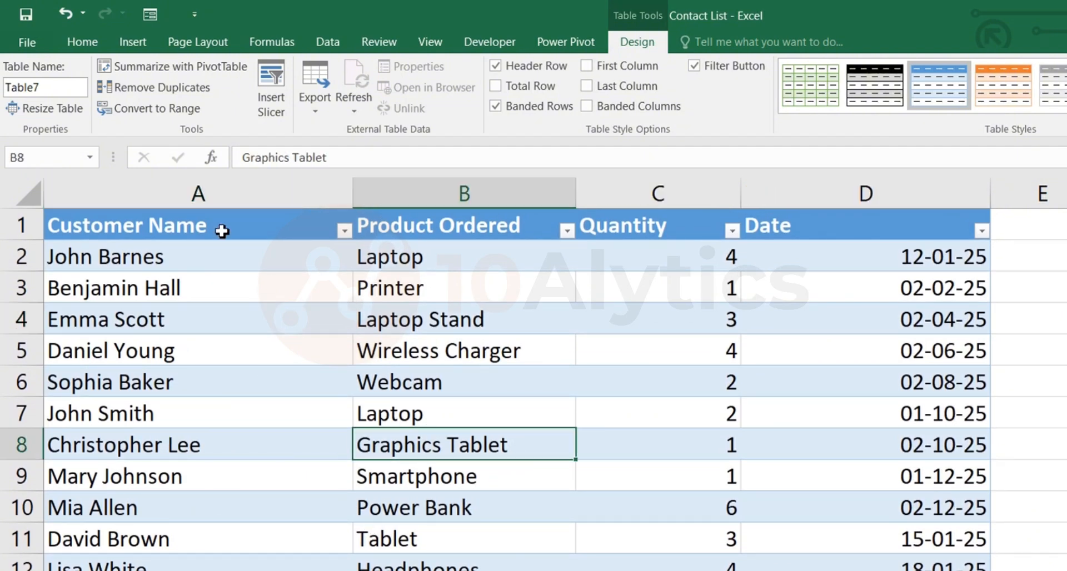
{"action": "left_click", "coordinate": [149, 14]}
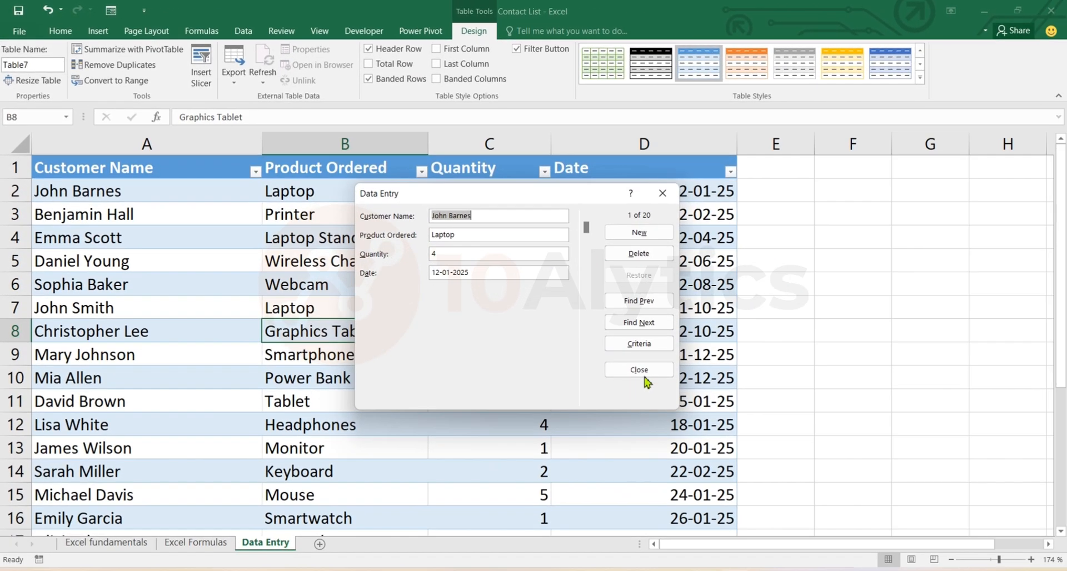
{"action": "left_click", "coordinate": [850, 494]}
{"action": "scroll", "coordinate": [356, 325], "scroll_direction": "down", "scroll_amount": 3}
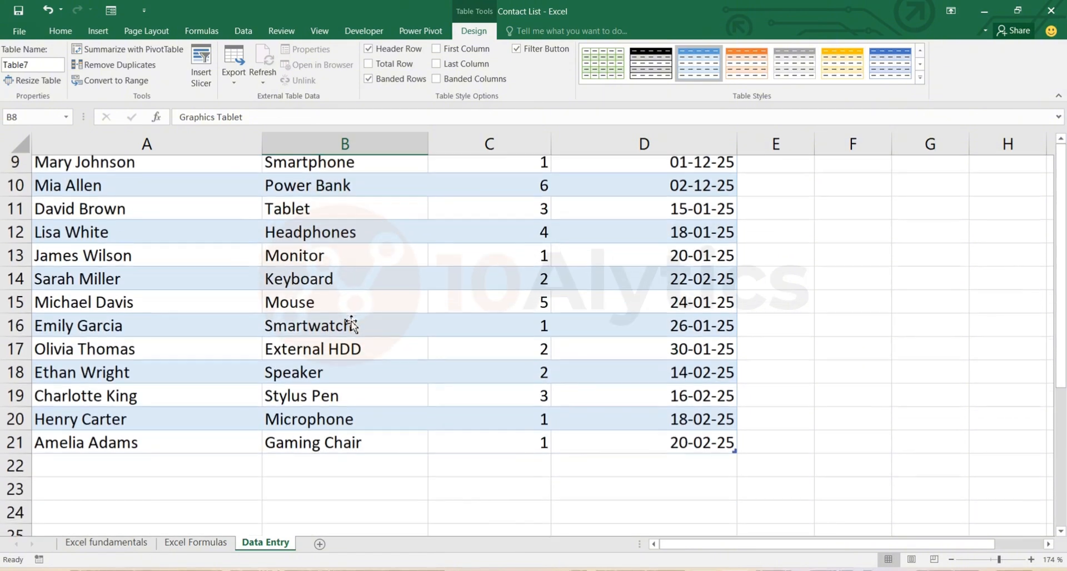
{"action": "left_click_drag", "start_coordinate": [93, 469], "coordinate": [653, 534]}
{"action": "left_click", "coordinate": [245, 338]}
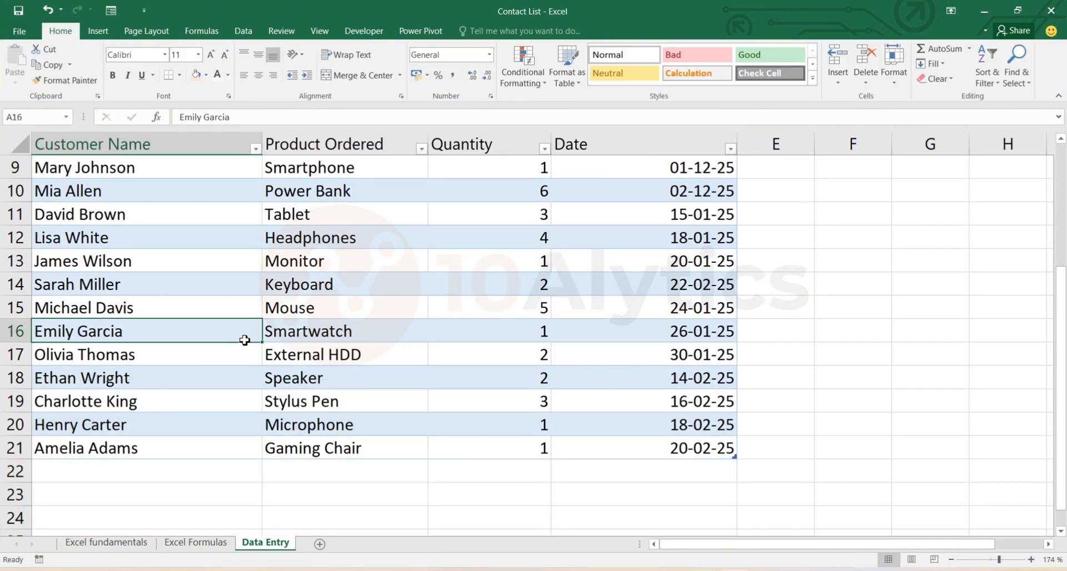
{"action": "left_click", "coordinate": [147, 469]}
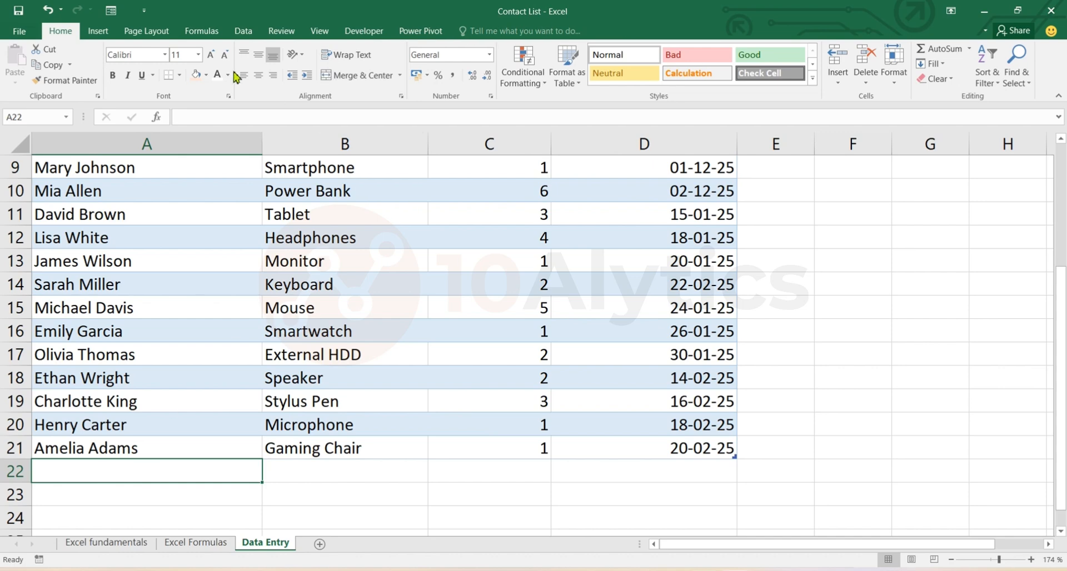
Open the data entry form and add a new record: the customer's full name, product Power Bank, quantity 2 and date 12-03-25.
{"action": "left_click", "coordinate": [160, 429]}
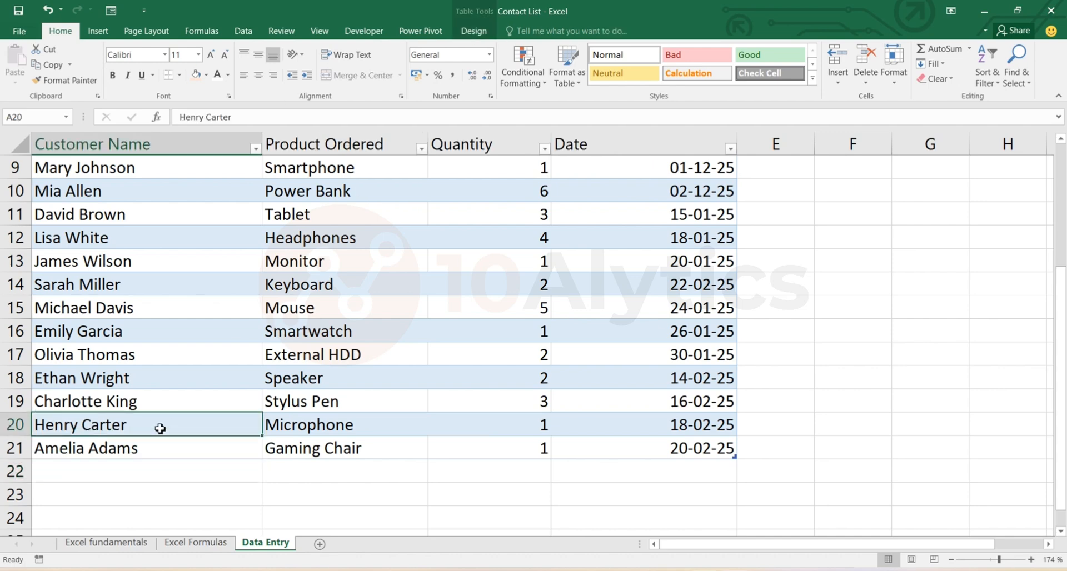
{"action": "left_click", "coordinate": [112, 11]}
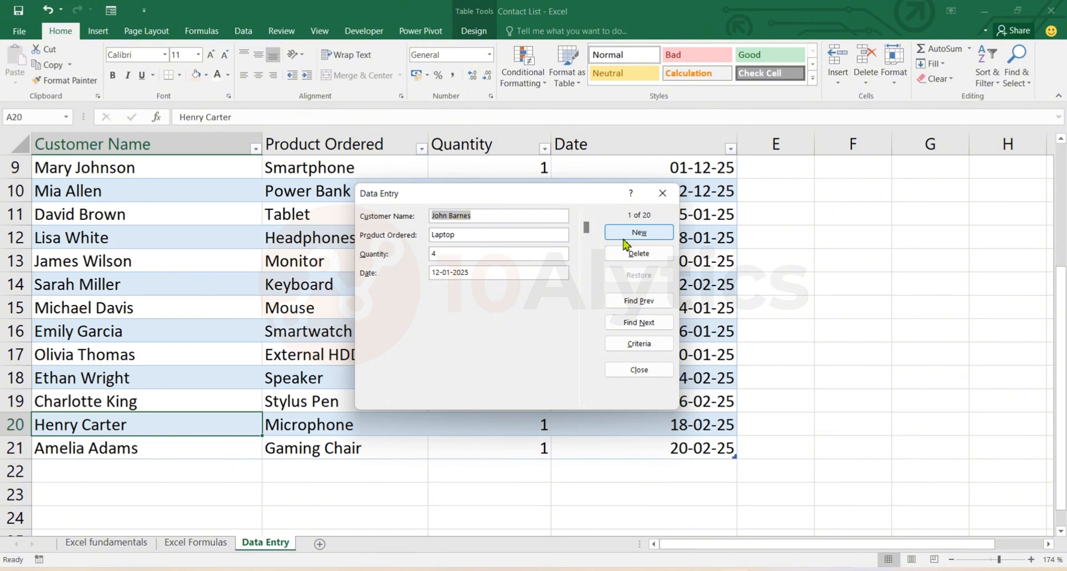
{"action": "left_click", "coordinate": [639, 233]}
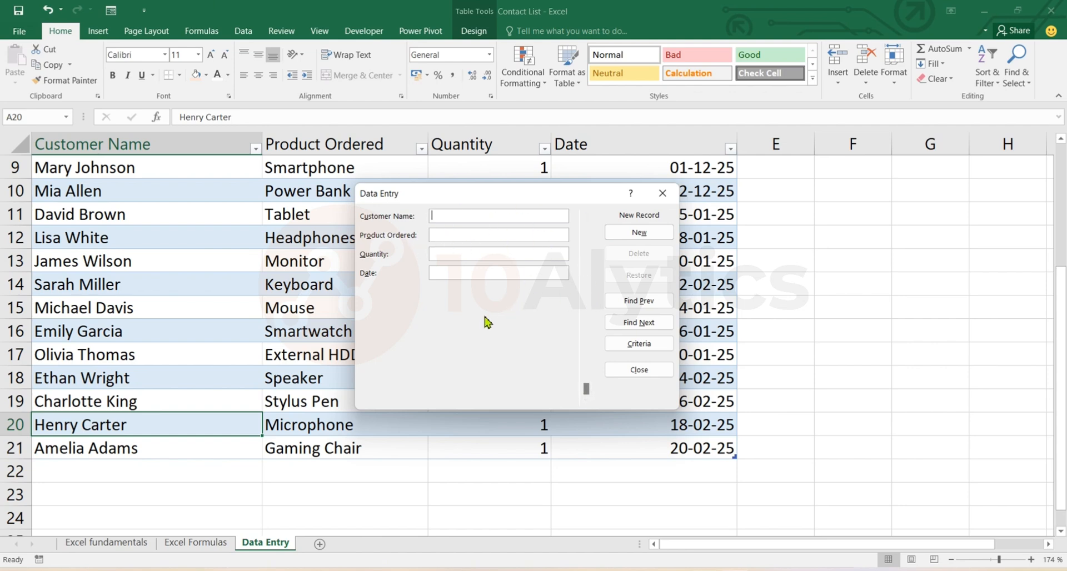
{"action": "type", "text": "mes Gordon"}
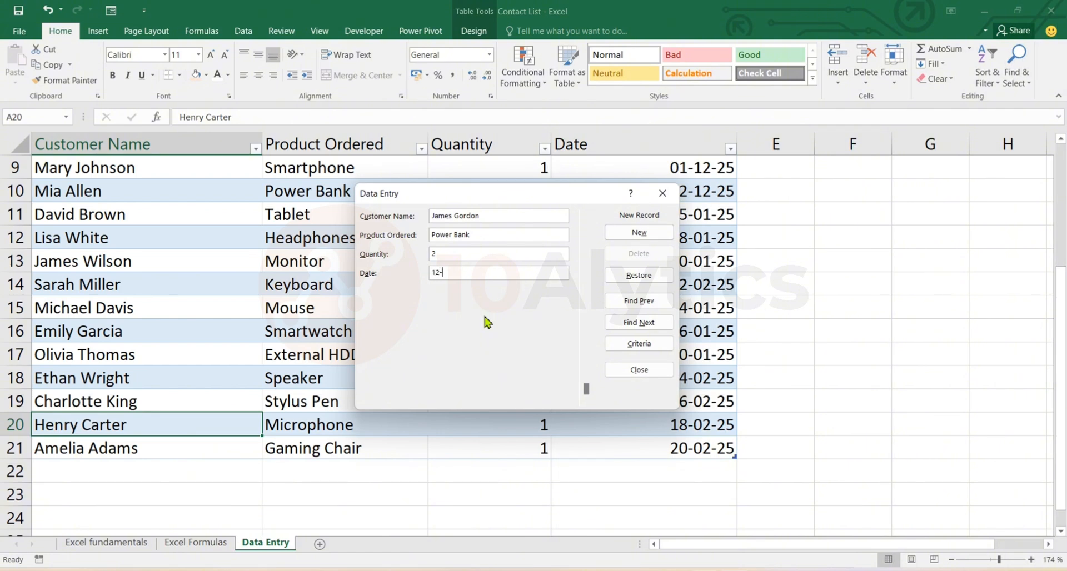
{"action": "type", "text": "-2"}
{"action": "type", "text": "5"}
{"action": "key", "text": "Return"}
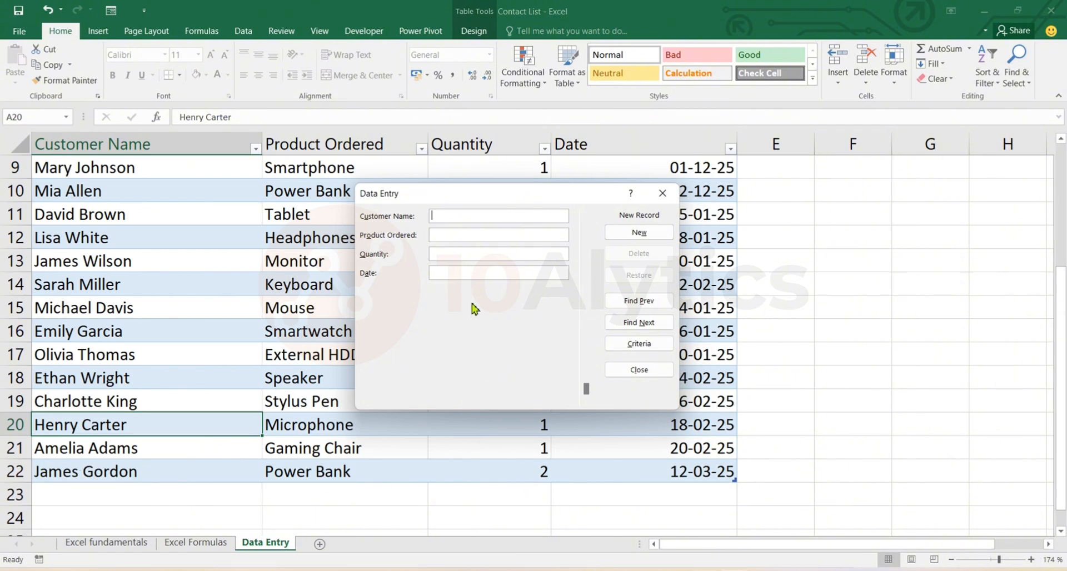
Enter jbdsowh as the customer name of another new record and close the data entry form.
{"action": "type", "text": "jbdsowh"}
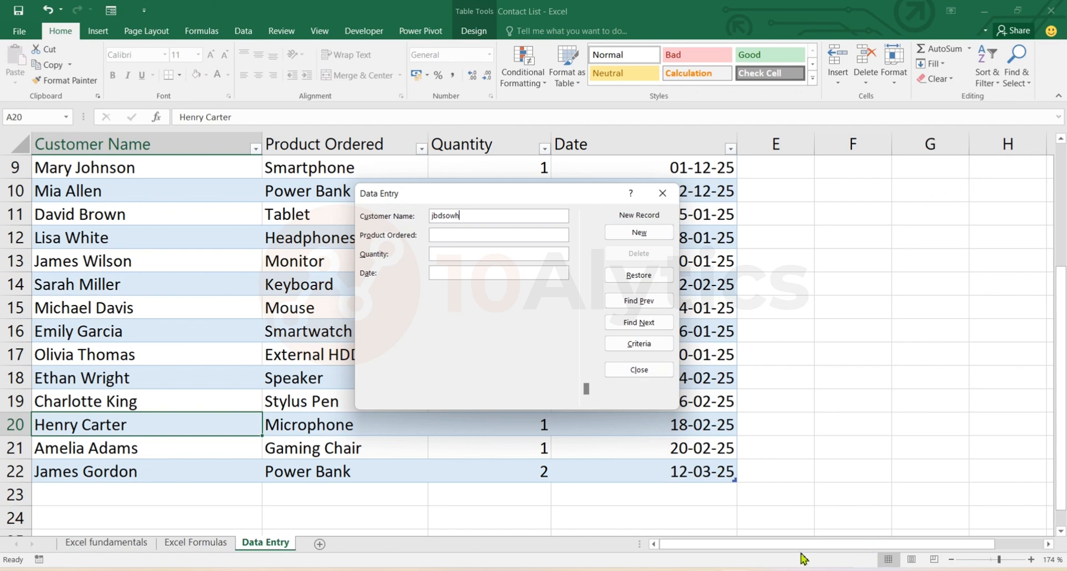
{"action": "left_click", "coordinate": [642, 371]}
{"action": "left_click_drag", "start_coordinate": [767, 550], "coordinate": [728, 555]}
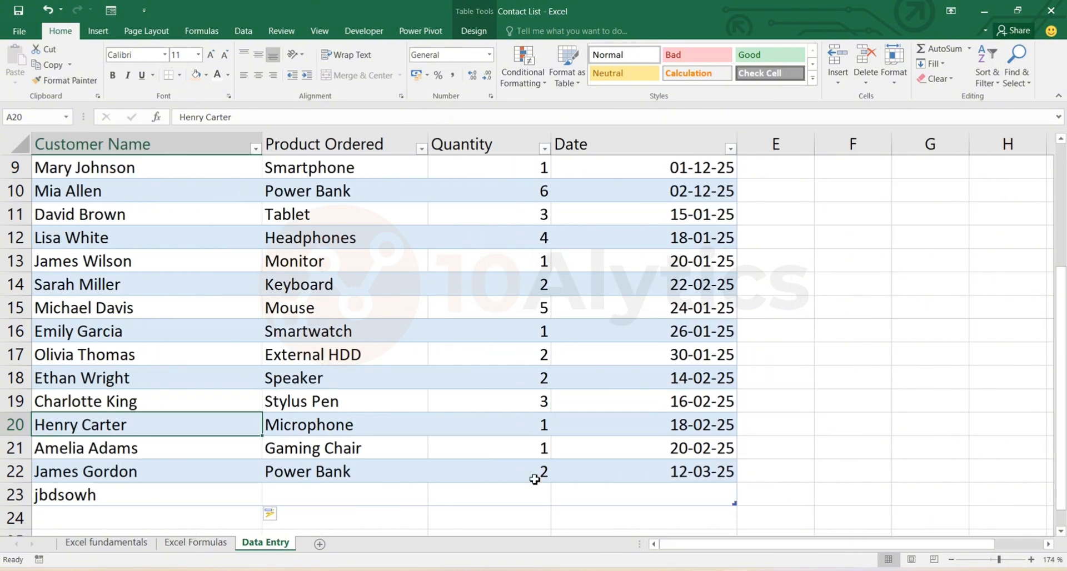
Reopen the data entry form and add two new records with placeholder text in all four fields, with customer names wdbkwfbwnlw and jenfleqfnl.
{"action": "left_click", "coordinate": [110, 10]}
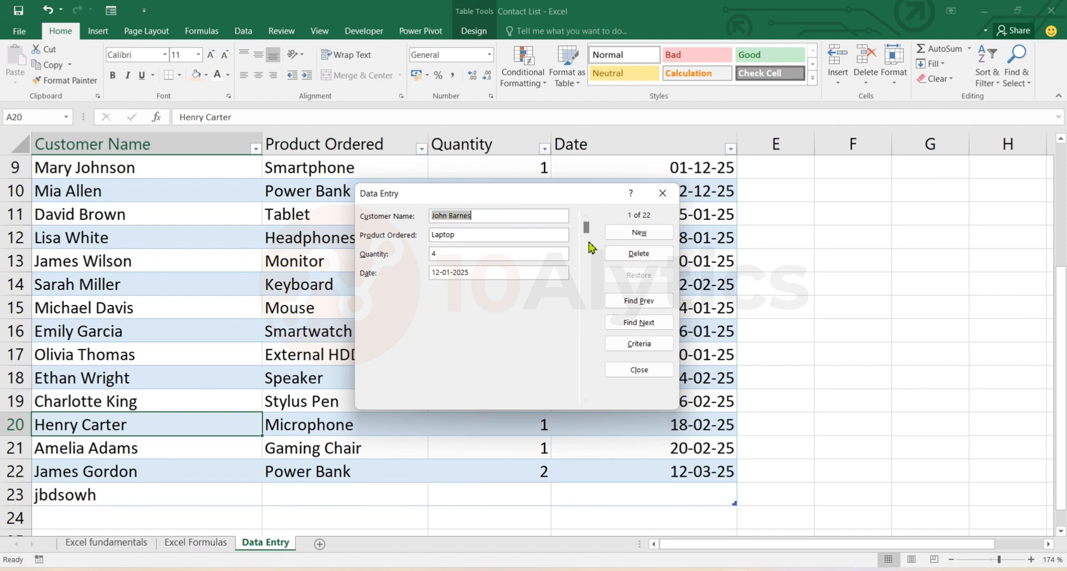
{"action": "left_click", "coordinate": [640, 234]}
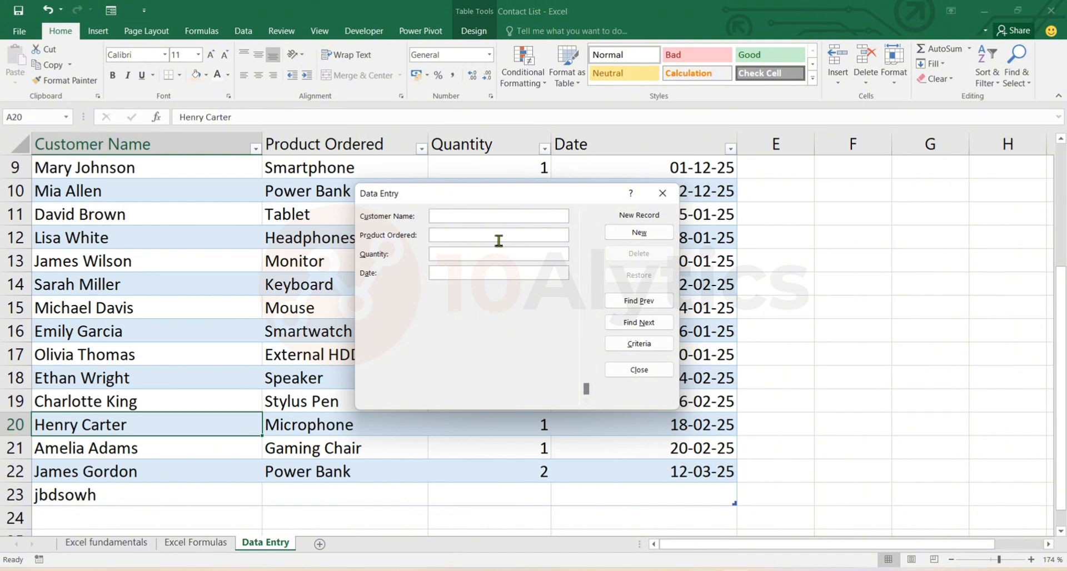
{"action": "type", "text": "wdbkwfbwnlw"}
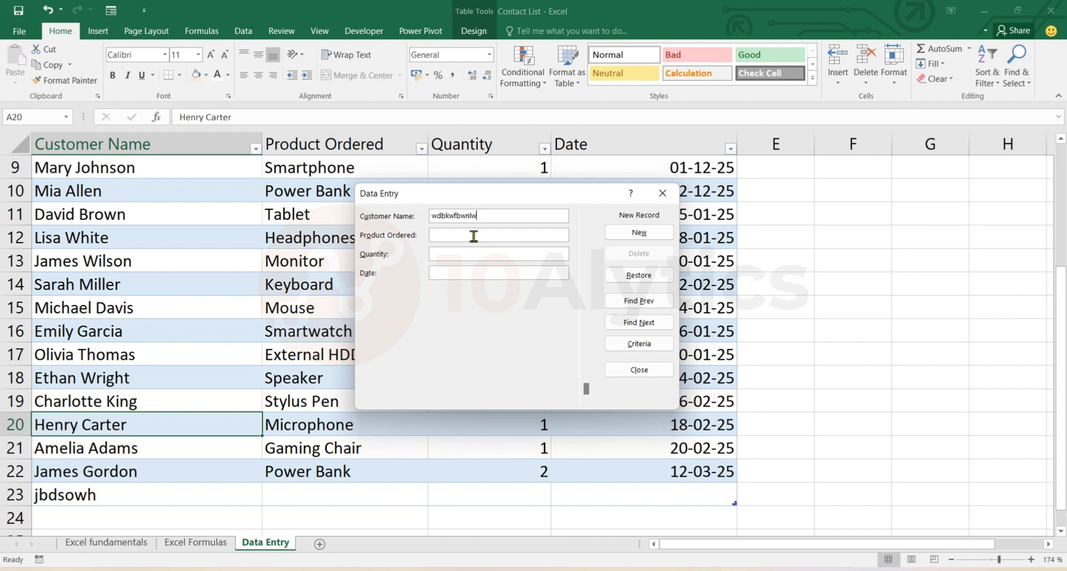
{"action": "left_click", "coordinate": [448, 238]}
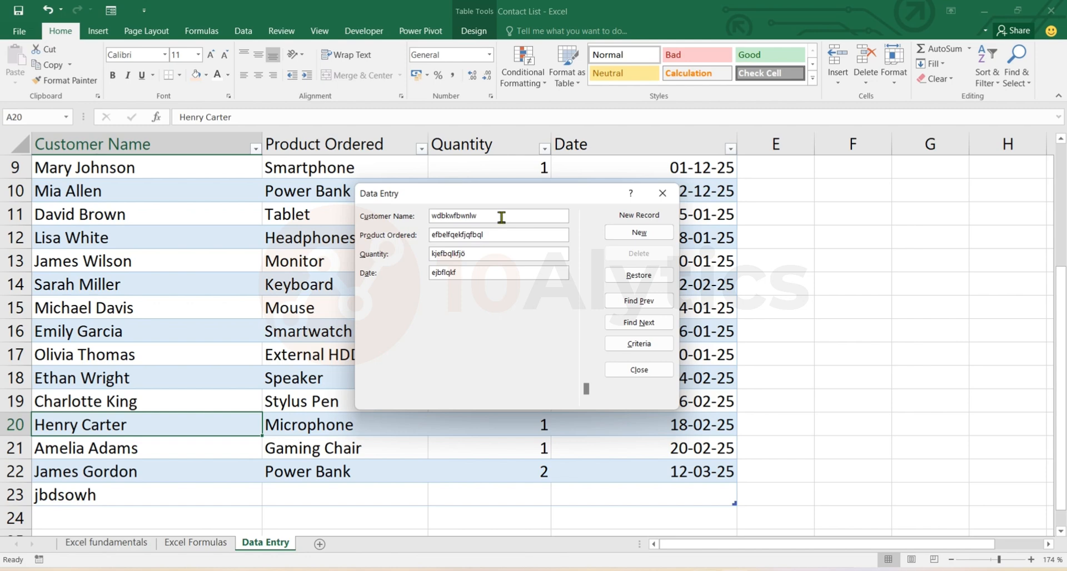
{"action": "key", "text": "Return"}
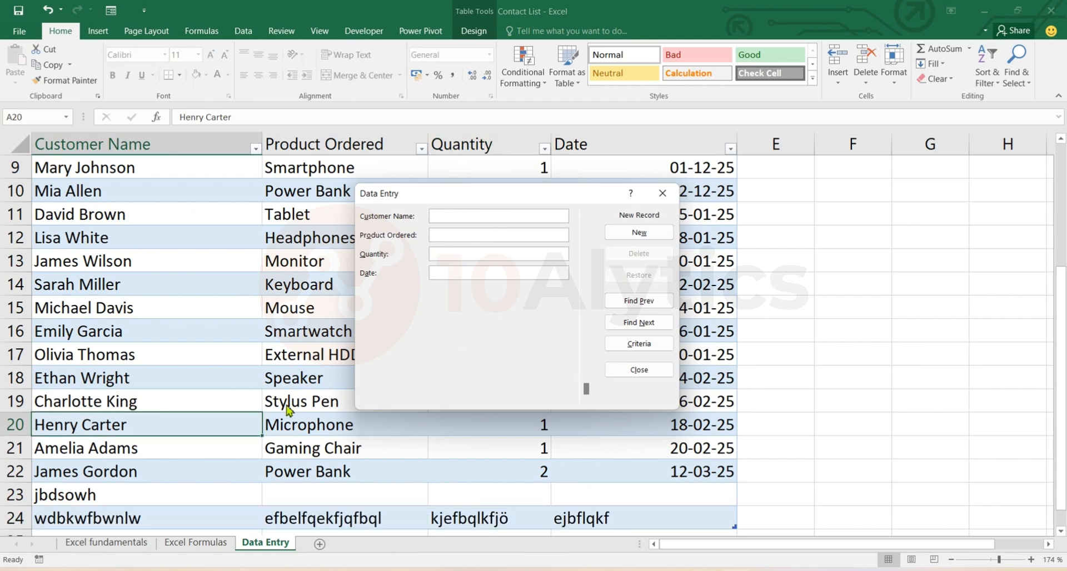
{"action": "type", "text": "jenfleqfnl"}
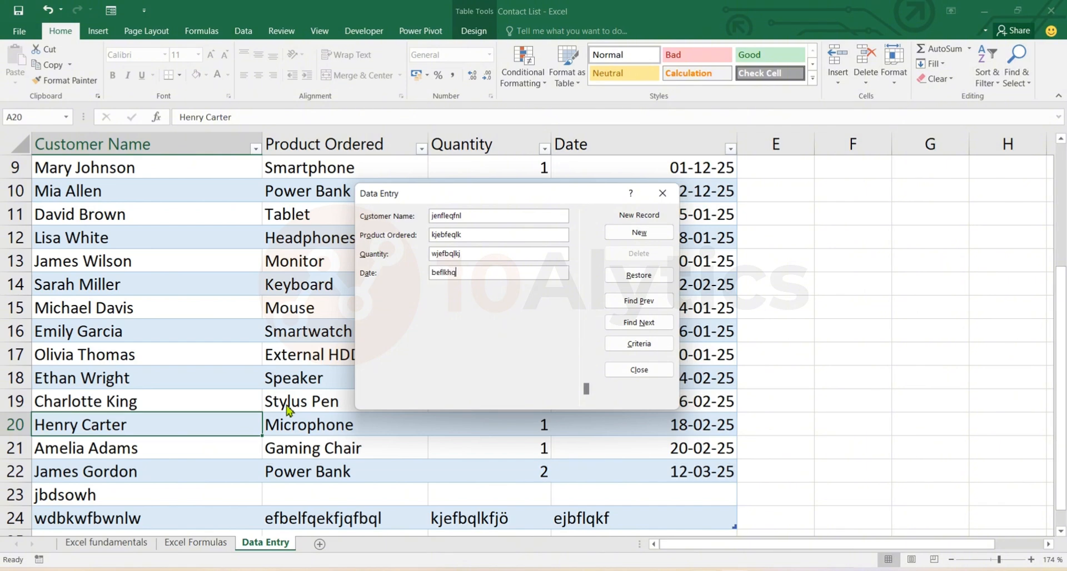
{"action": "key", "text": "Return"}
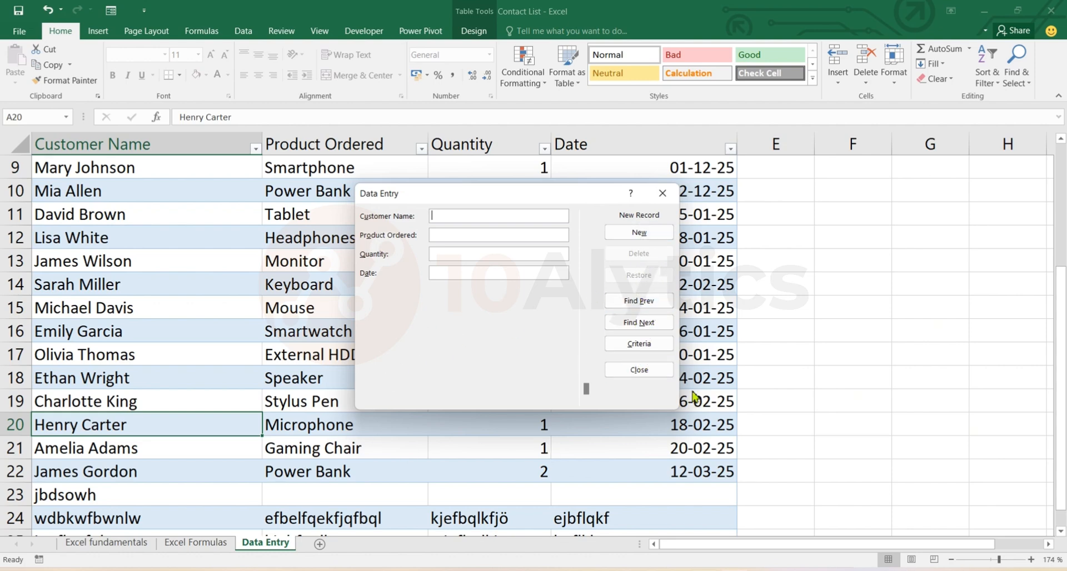
Step back through the records in the data entry form to the Microphone order.
{"action": "left_click", "coordinate": [649, 303]}
{"action": "left_click", "coordinate": [651, 304]}
{"action": "left_click", "coordinate": [651, 306]}
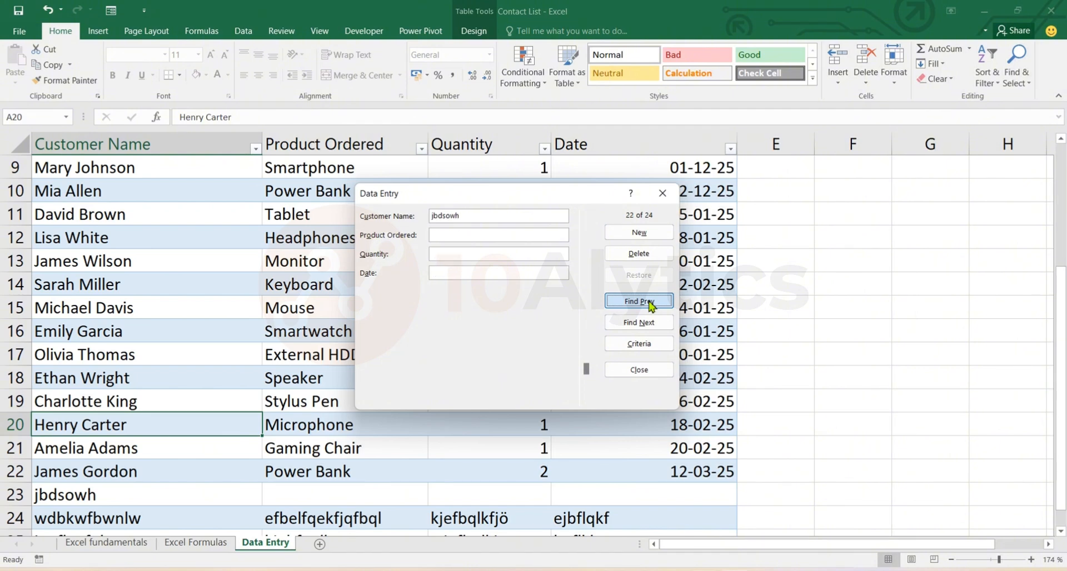
{"action": "left_click", "coordinate": [651, 305]}
{"action": "left_click", "coordinate": [651, 305]}
{"action": "left_click", "coordinate": [652, 306]}
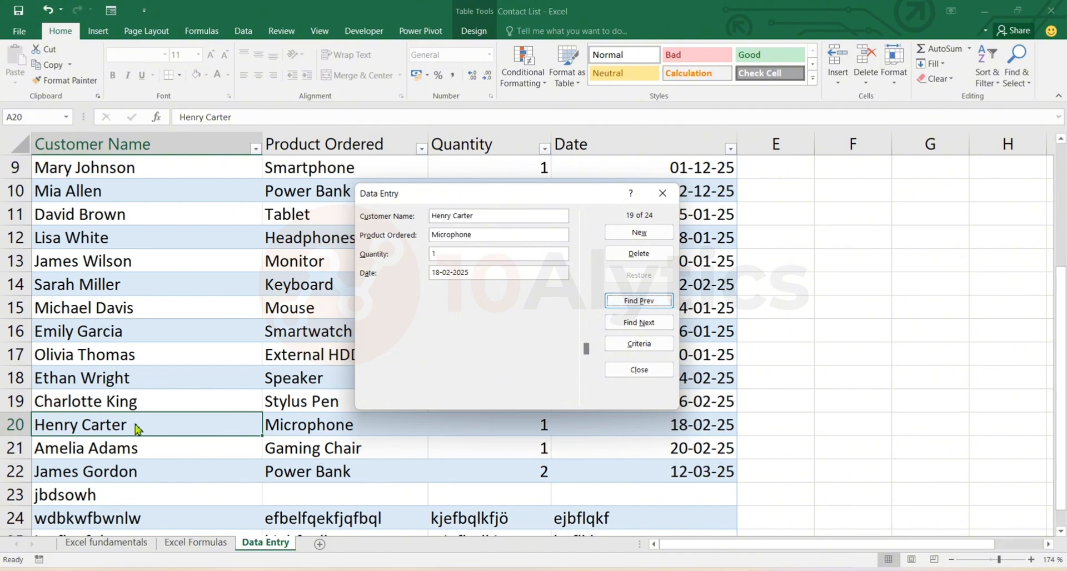
Replace the product ordered in the Microphone record with Speaker, and restore the record's original values.
{"action": "left_click", "coordinate": [477, 238]}
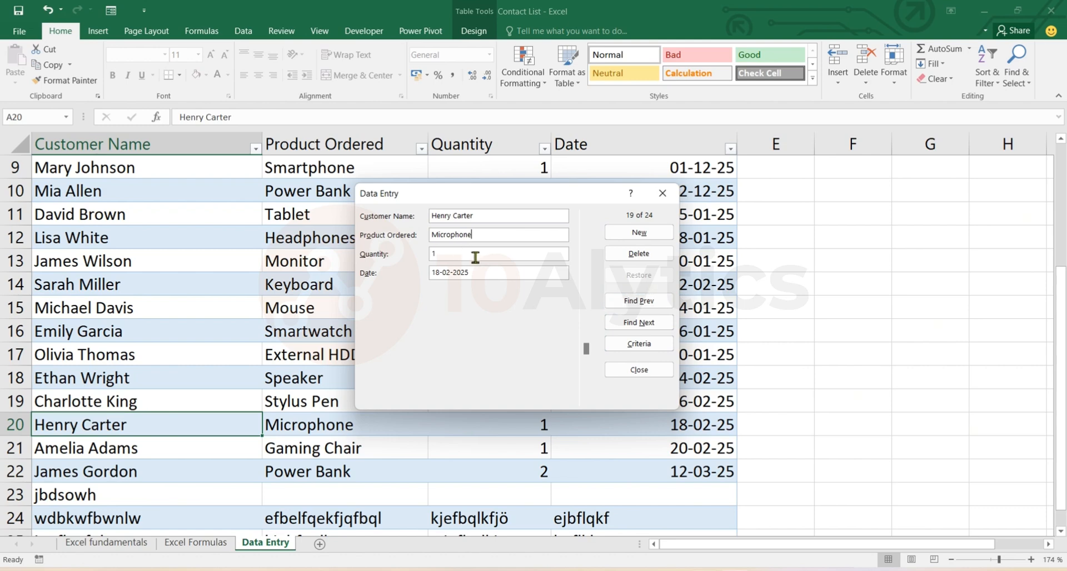
{"action": "key", "text": "BackSpace"}
{"action": "key", "text": "BackSpace"}
{"action": "key", "text": "BackSpace"}
{"action": "key", "text": "BackSpace"}
{"action": "key", "text": "BackSpace"}
{"action": "key", "text": "BackSpace"}
{"action": "key", "text": "BackSpace"}
{"action": "key", "text": "BackSpace"}
{"action": "key", "text": "BackSpace"}
{"action": "key", "text": "BackSpace"}
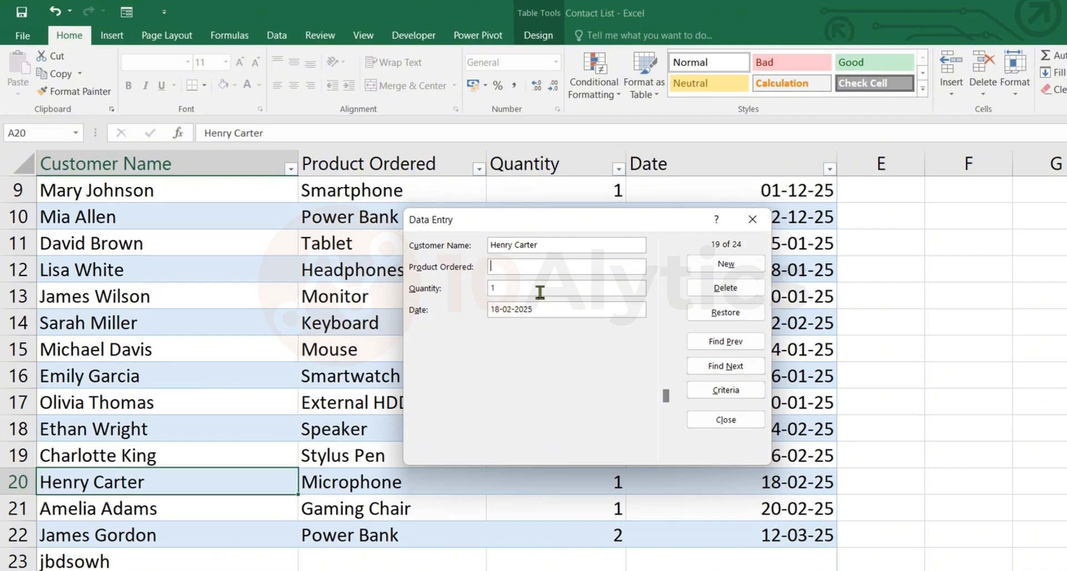
{"action": "type", "text": "Speaker"}
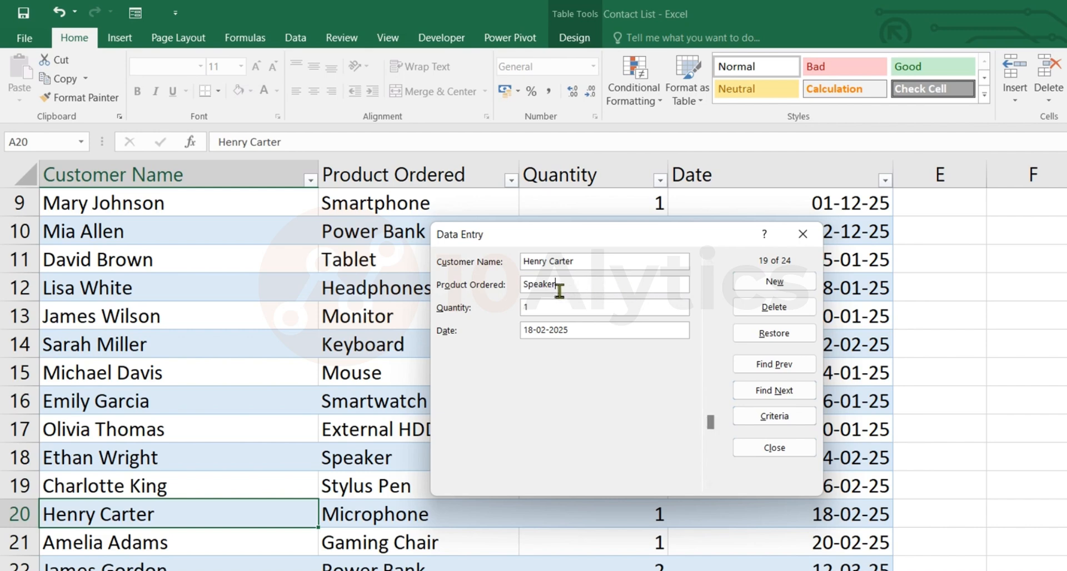
{"action": "left_click", "coordinate": [778, 338]}
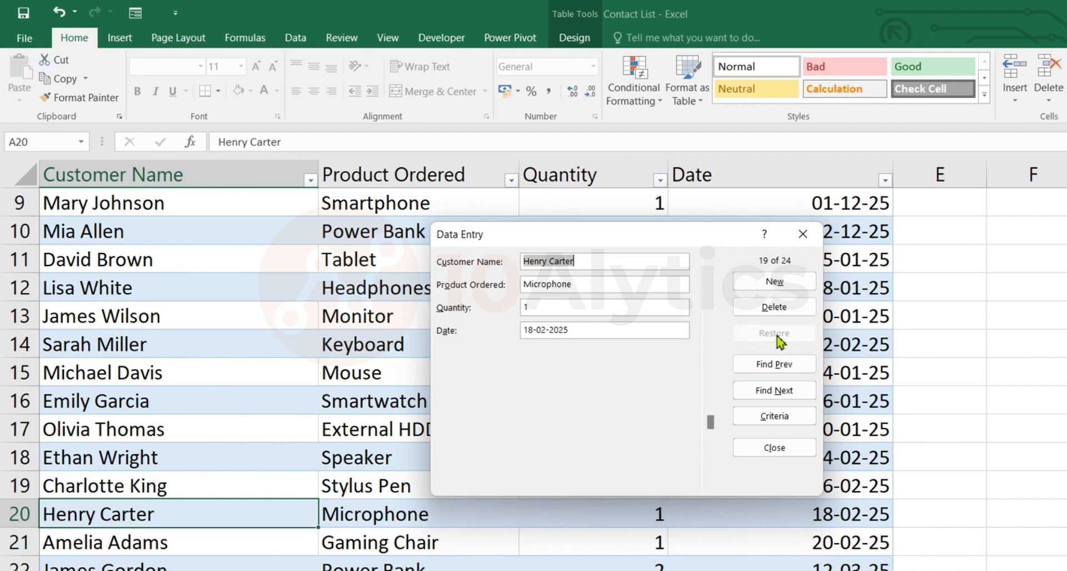
Append placeholder text to the Microphone product name, restore the record's original values, and close the data entry form.
{"action": "left_click", "coordinate": [587, 289]}
{"action": "type", "text": "hjfkrwgvwkdj"}
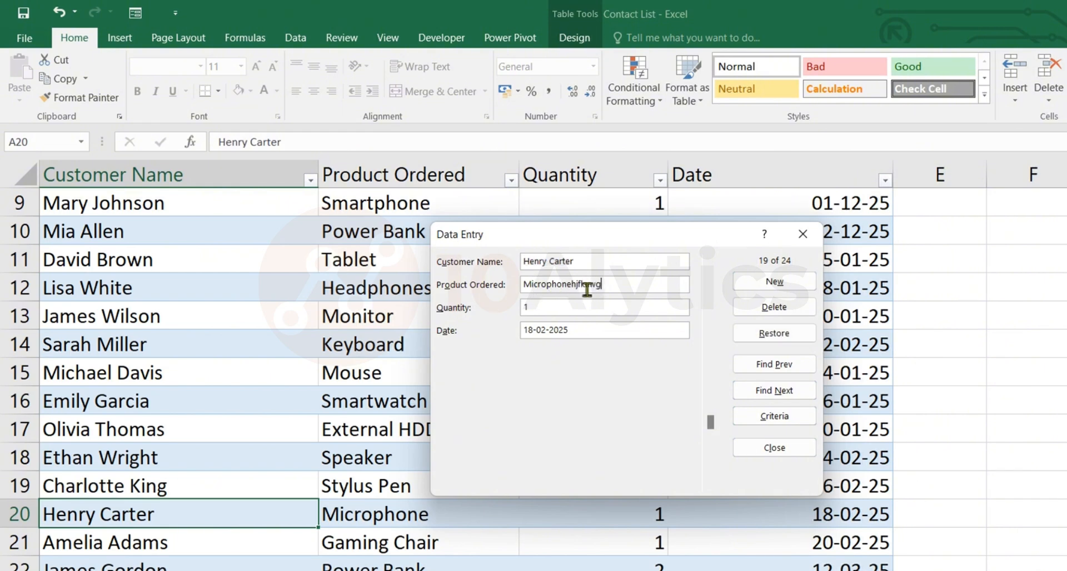
{"action": "key", "text": "Tab"}
{"action": "left_click", "coordinate": [774, 338]}
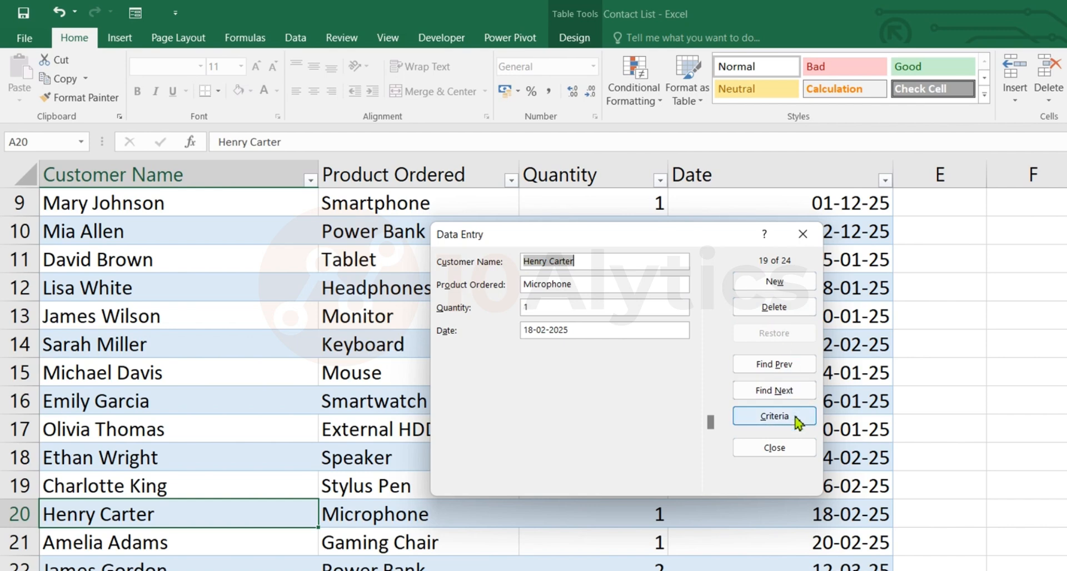
{"action": "left_click", "coordinate": [778, 449]}
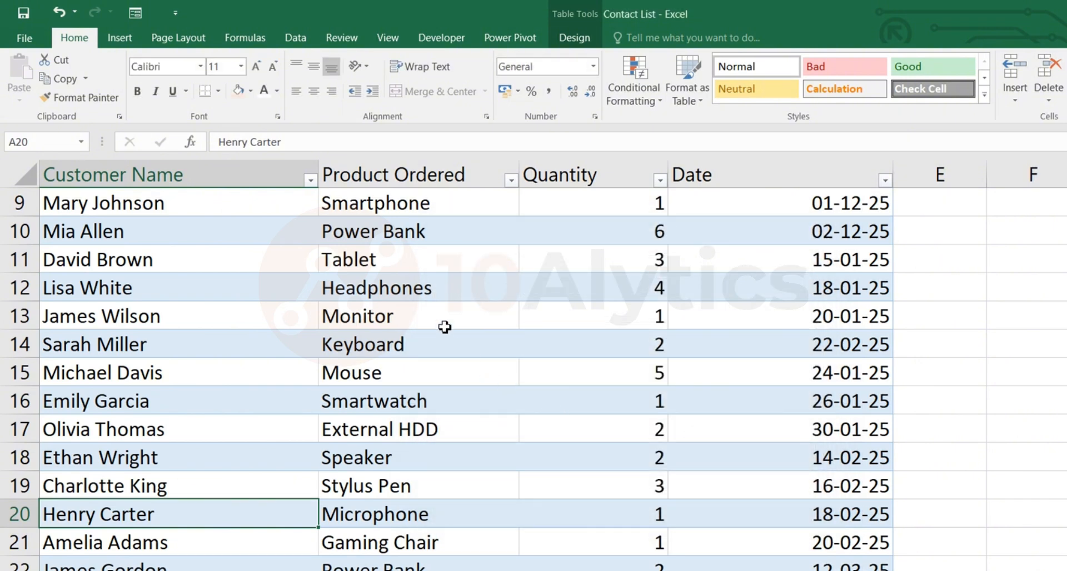
Open the data entry form, find a record using the customer's first name as the criterion, and close the form.
{"action": "left_click", "coordinate": [220, 315]}
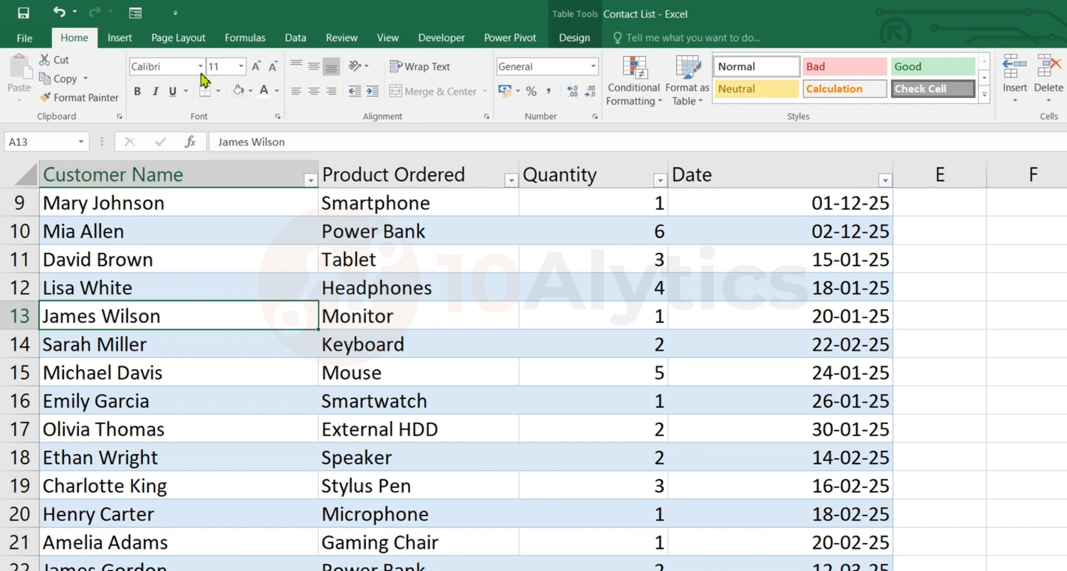
{"action": "left_click", "coordinate": [136, 14]}
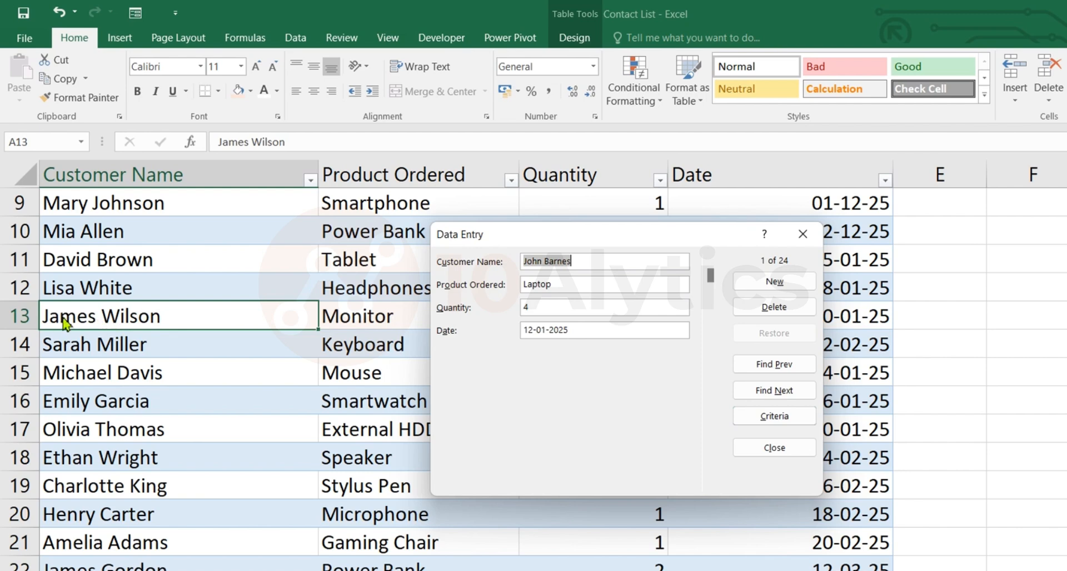
{"action": "left_click", "coordinate": [798, 419]}
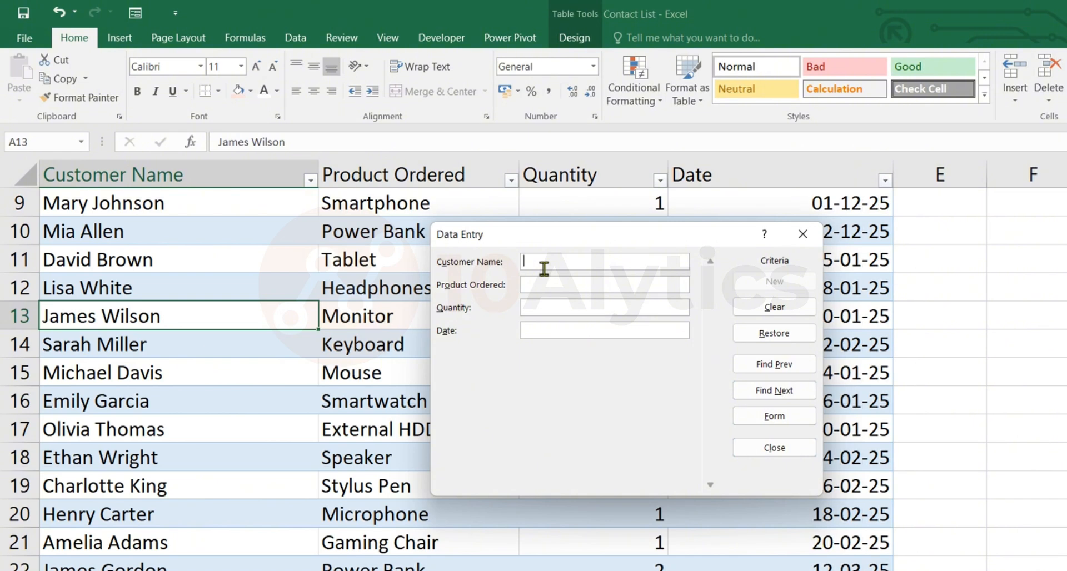
{"action": "type", "text": "James"}
{"action": "key", "text": "Return"}
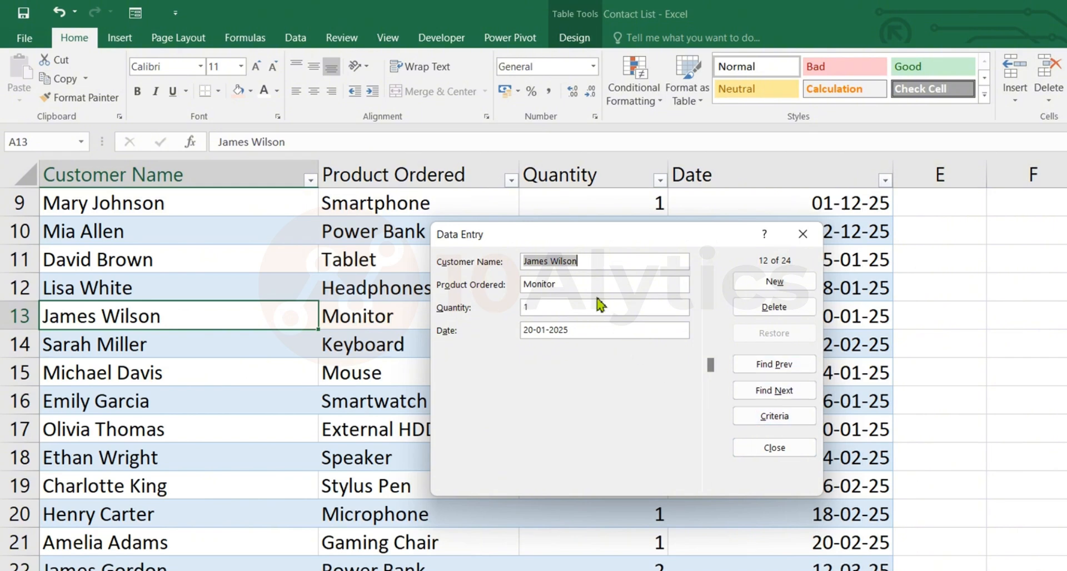
{"action": "left_click", "coordinate": [788, 451]}
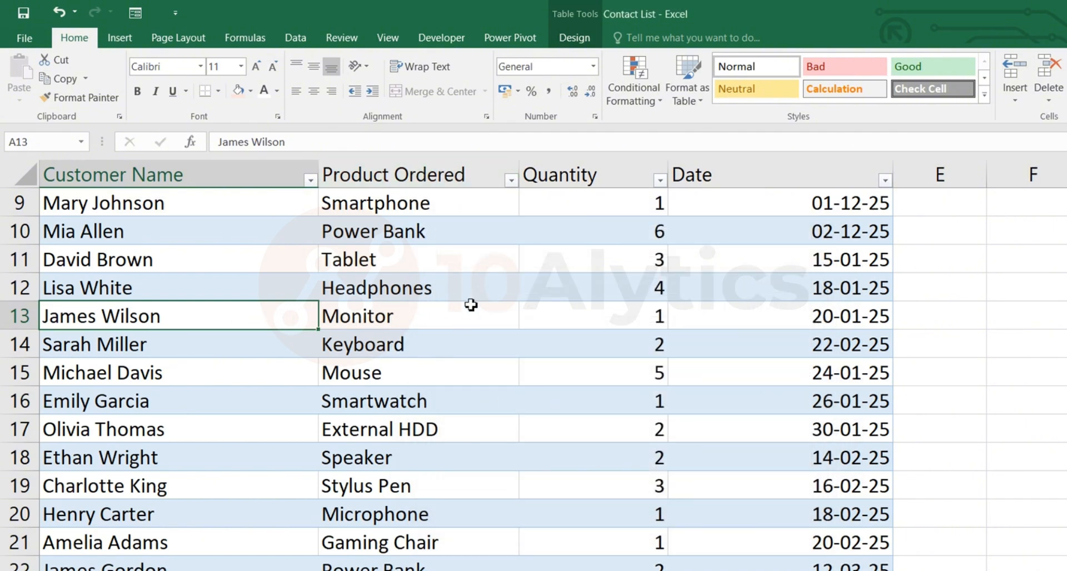
Try to find the smartphone order with a product criterion in the data entry form, and close the form.
{"action": "left_click", "coordinate": [464, 321]}
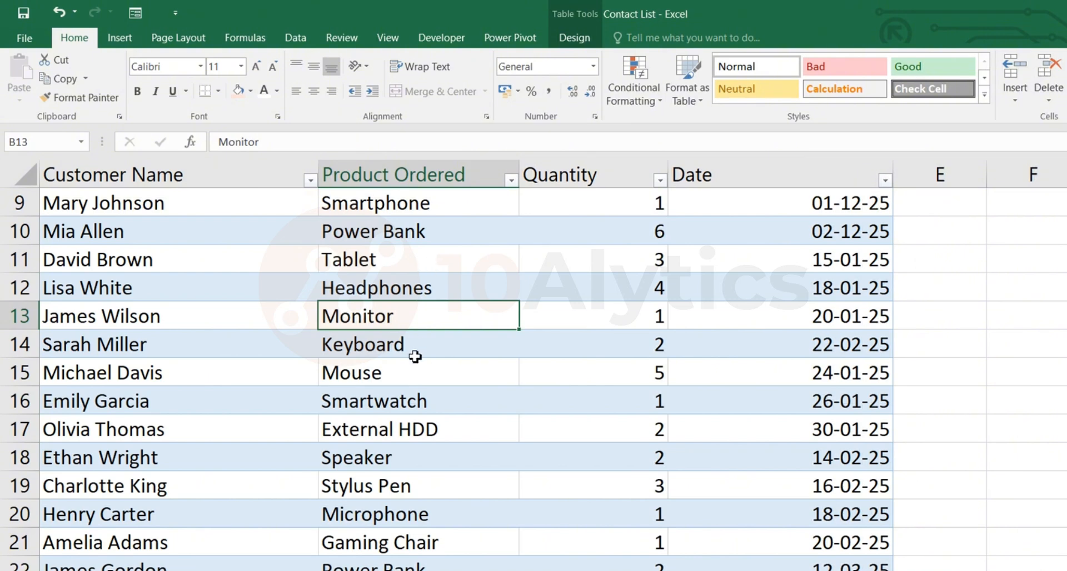
{"action": "left_click", "coordinate": [440, 208]}
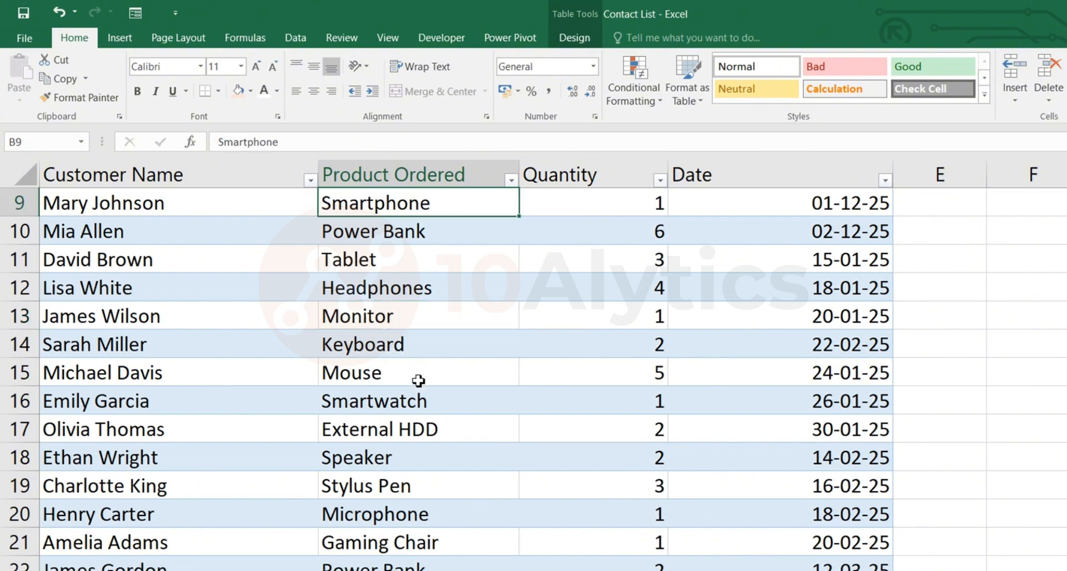
{"action": "left_click", "coordinate": [444, 490]}
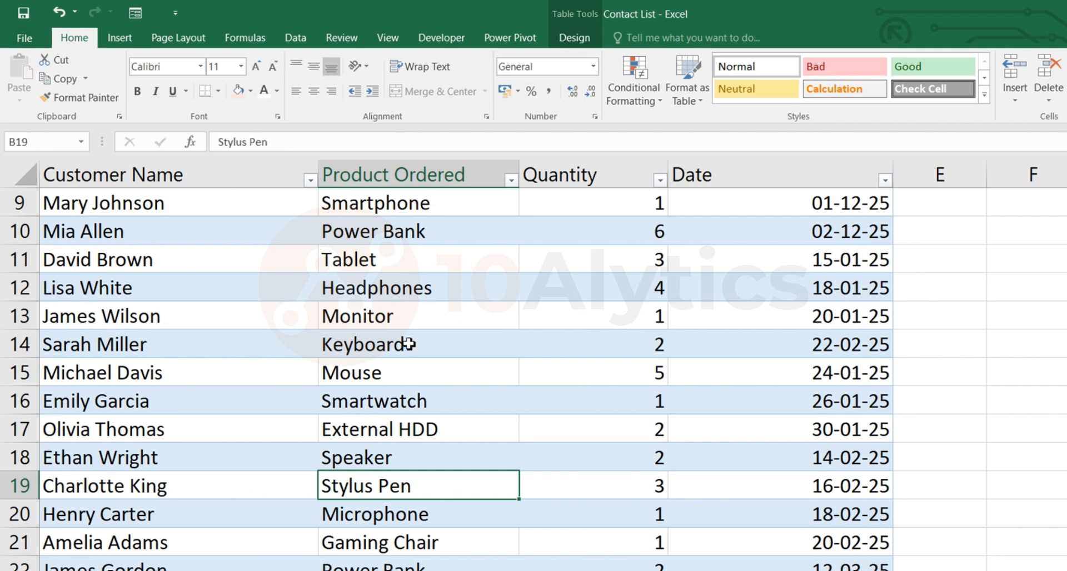
{"action": "left_click", "coordinate": [135, 13]}
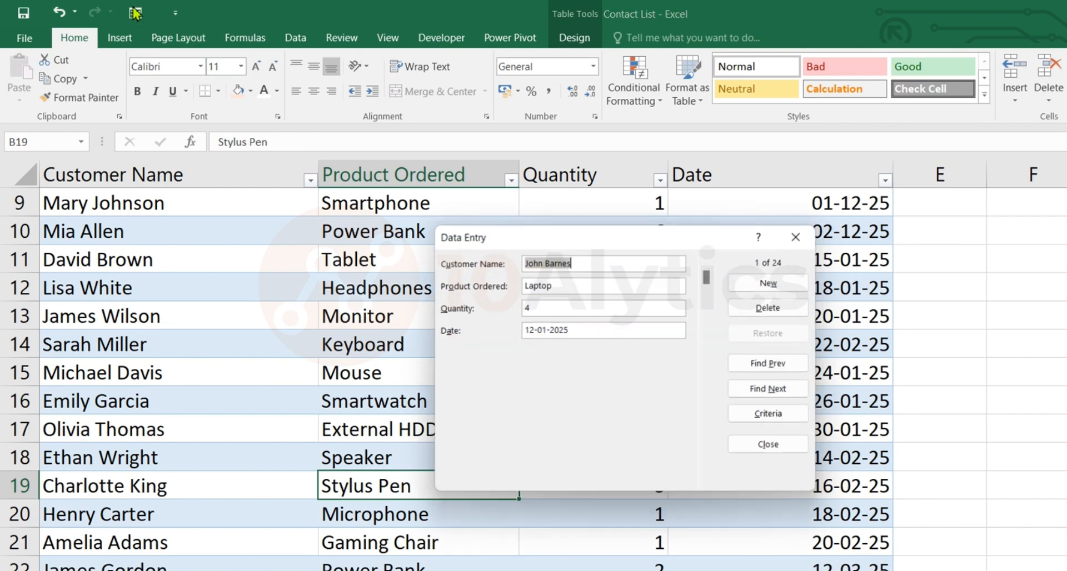
{"action": "left_click", "coordinate": [778, 418]}
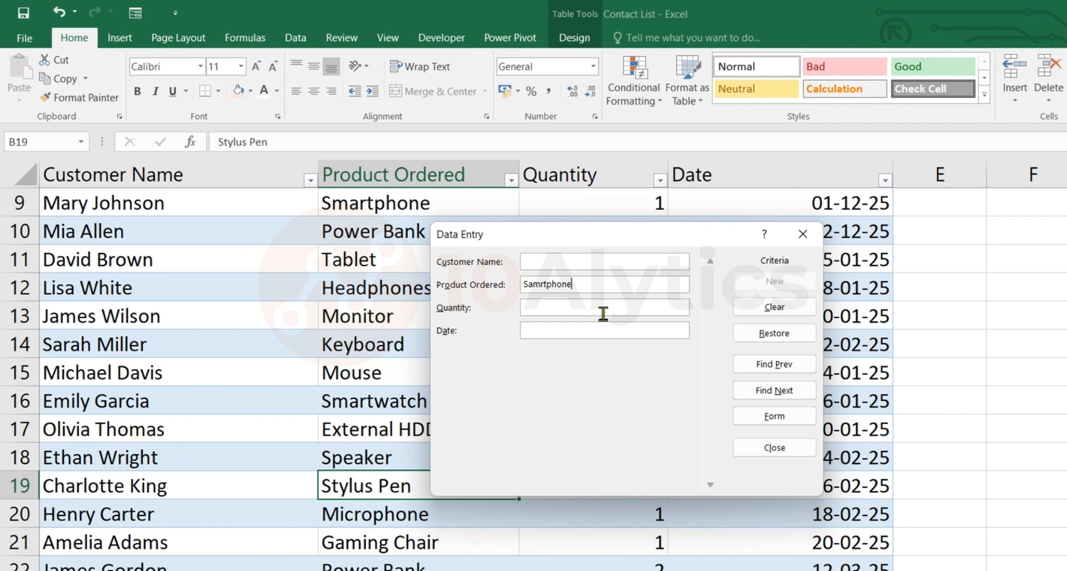
{"action": "key", "text": "Return"}
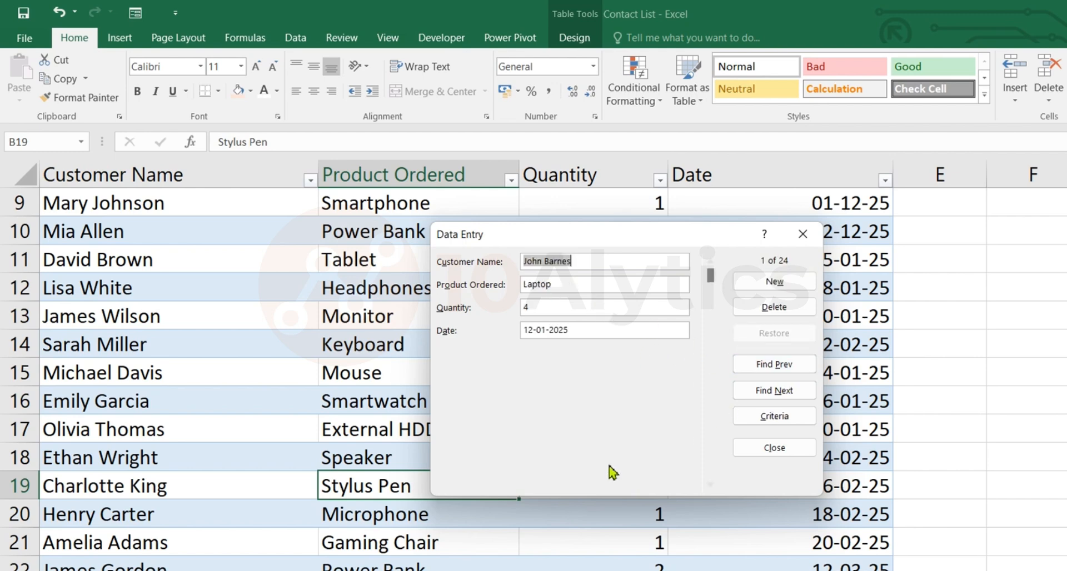
{"action": "left_click", "coordinate": [780, 446]}
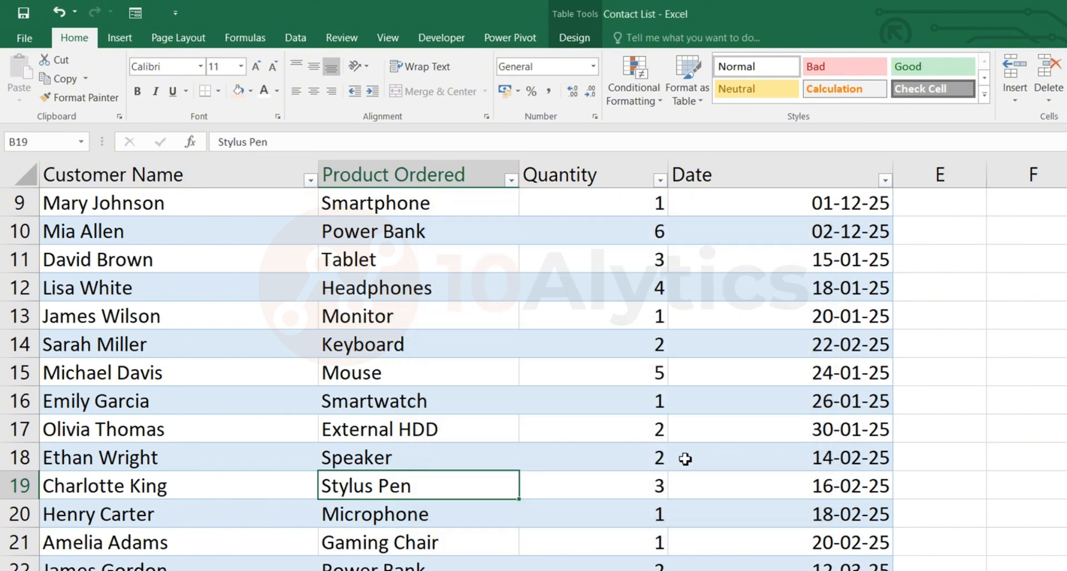
Reopen the data entry form and find the record whose product ordered matches the criterion Smartphone.
{"action": "left_click", "coordinate": [461, 420]}
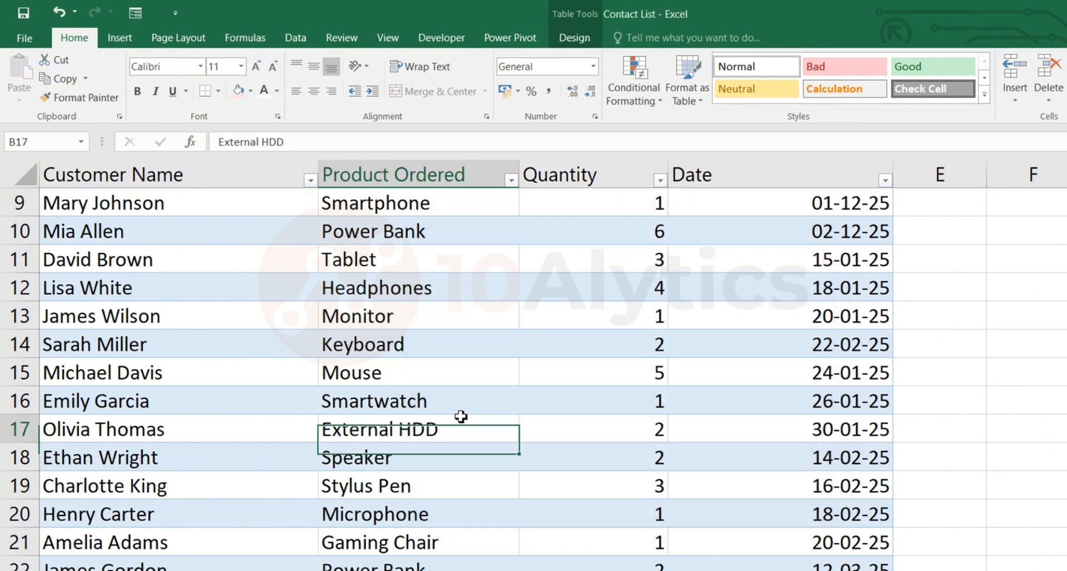
{"action": "left_click", "coordinate": [135, 12]}
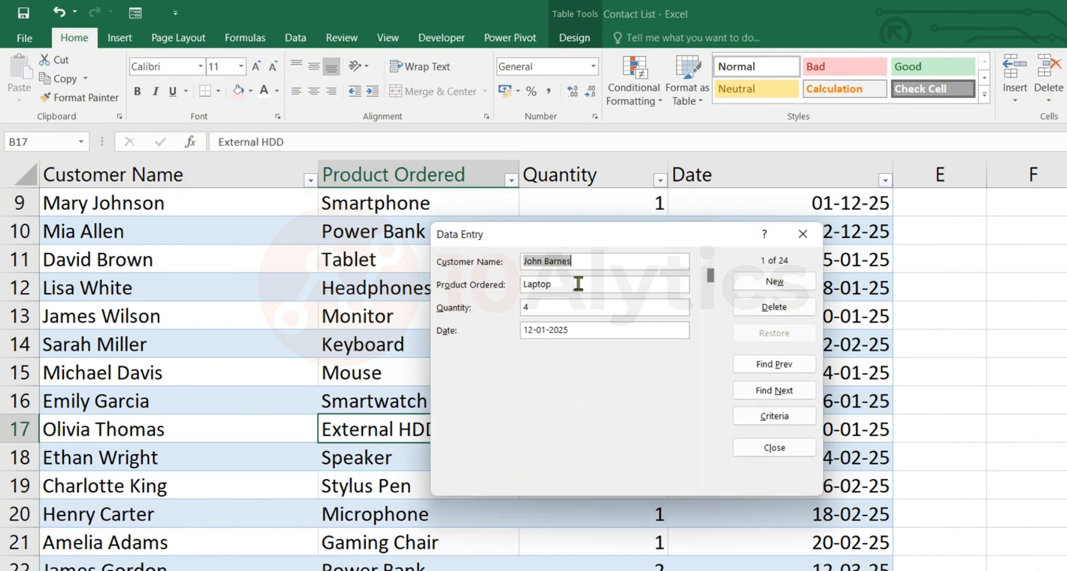
{"action": "left_click", "coordinate": [762, 417]}
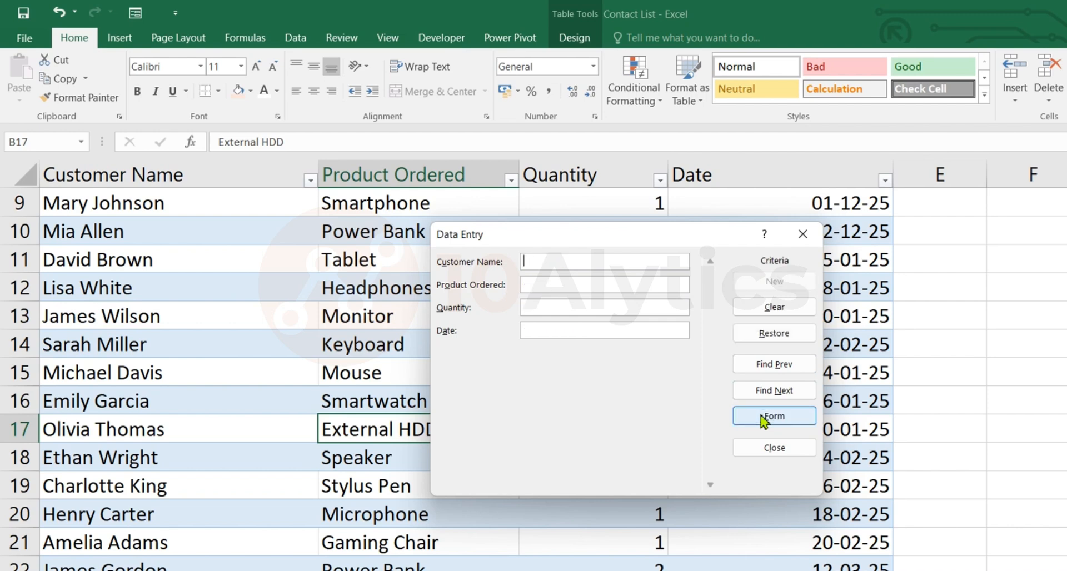
{"action": "left_click", "coordinate": [558, 288]}
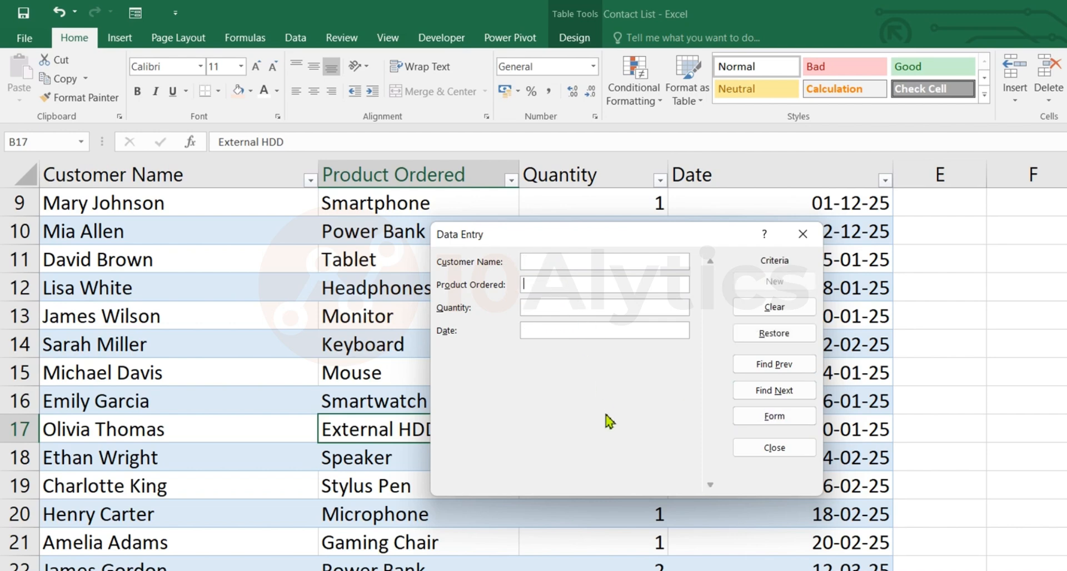
{"action": "type", "text": "M"}
{"action": "key", "text": "BackSpace"}
{"action": "type", "text": "Smaert"}
{"action": "key", "text": "BackSpace"}
{"action": "key", "text": "BackSpace"}
{"action": "key", "text": "BackSpace"}
{"action": "type", "text": "rtphone"}
{"action": "key", "text": "Return"}
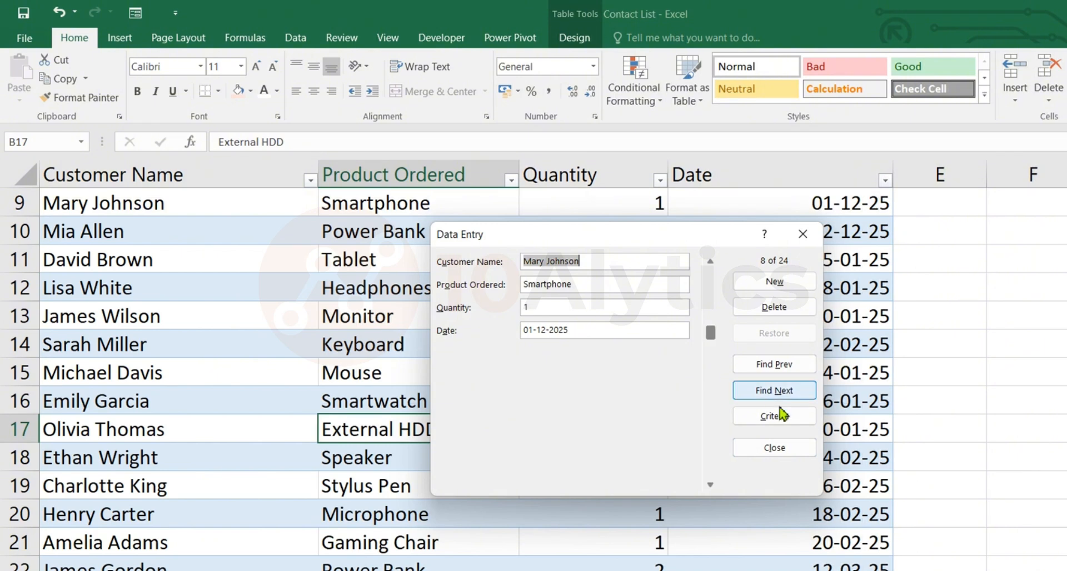
Replace the product ordered criterion with Mouse, find the matching record, and close the data entry form.
{"action": "left_click", "coordinate": [794, 423]}
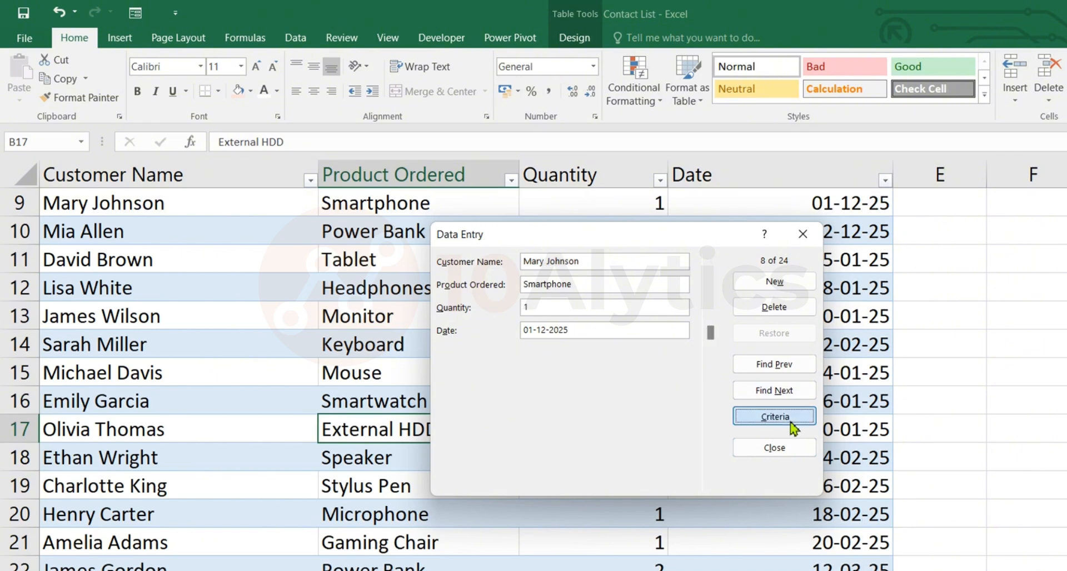
{"action": "left_click", "coordinate": [576, 284]}
{"action": "key", "text": "BackSpace"}
{"action": "key", "text": "BackSpace"}
{"action": "key", "text": "BackSpace"}
{"action": "key", "text": "BackSpace"}
{"action": "key", "text": "BackSpace"}
{"action": "key", "text": "BackSpace"}
{"action": "key", "text": "BackSpace"}
{"action": "key", "text": "BackSpace"}
{"action": "key", "text": "BackSpace"}
{"action": "key", "text": "BackSpace"}
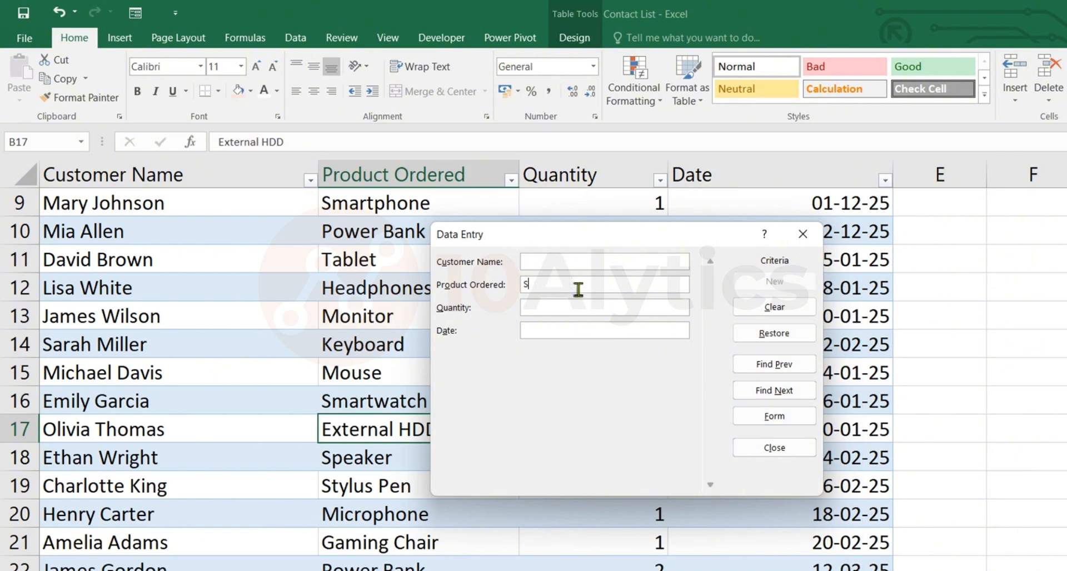
{"action": "type", "text": "Mouse"}
{"action": "key", "text": "Return"}
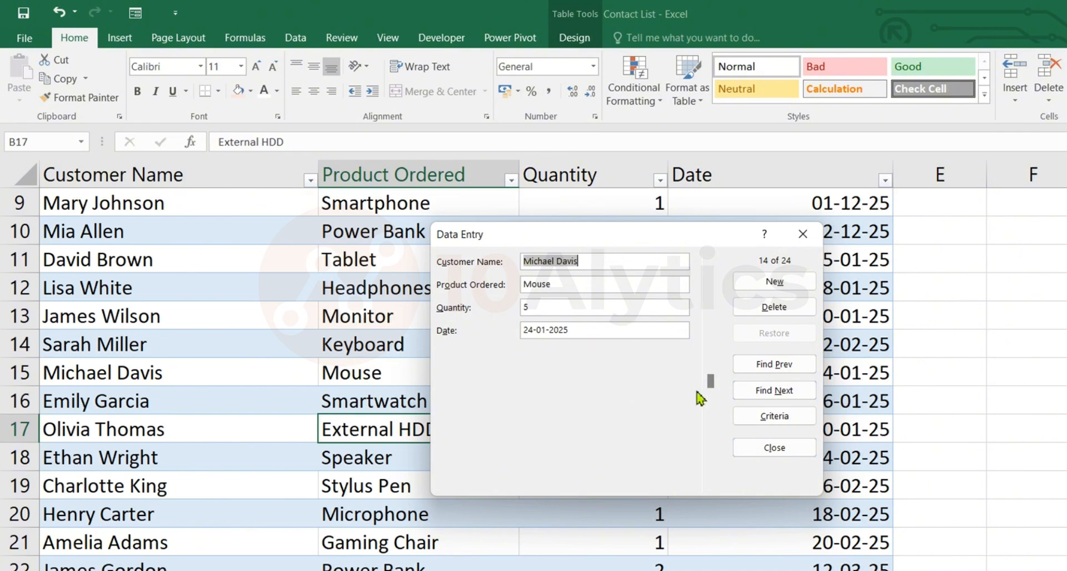
{"action": "left_click", "coordinate": [775, 452]}
{"action": "left_click", "coordinate": [468, 341]}
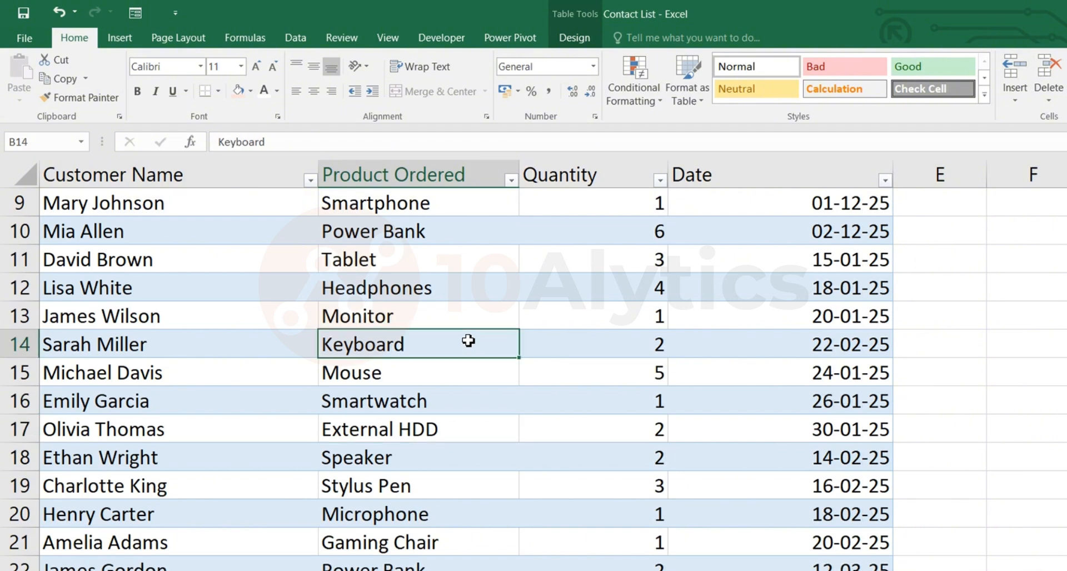